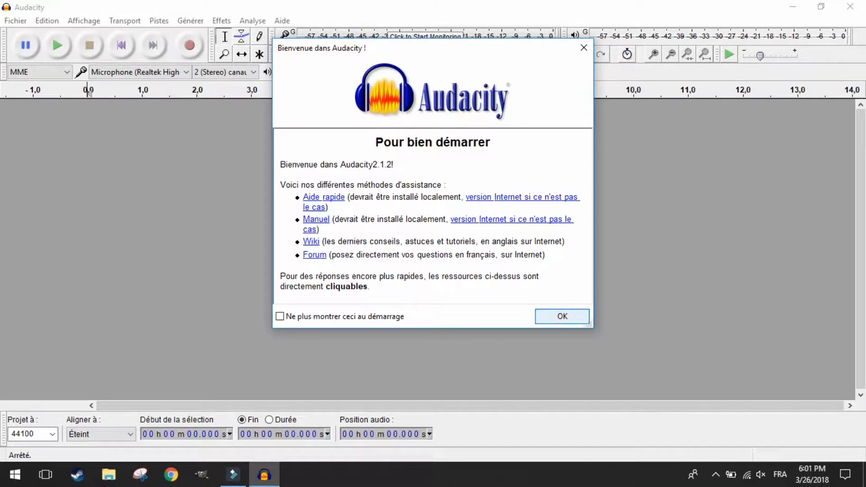
# Dismiss the welcome window and start recording audio from the microphone
pyautogui.click(562, 316)
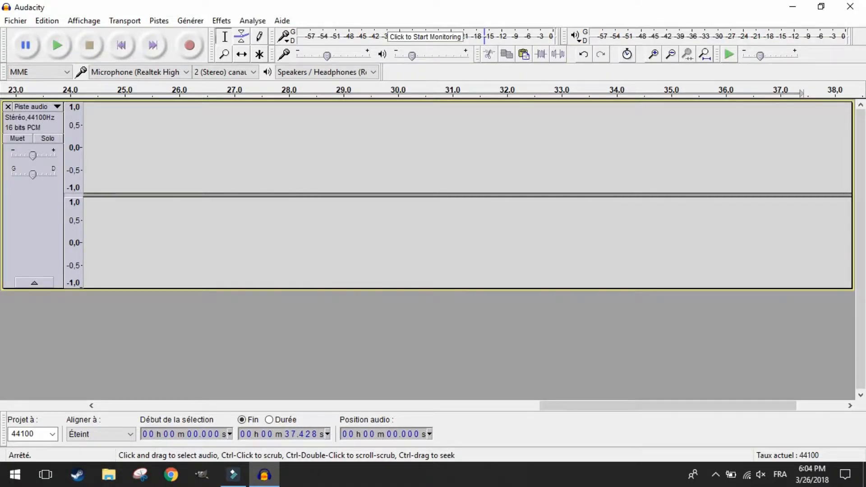
pyautogui.click(58, 45)
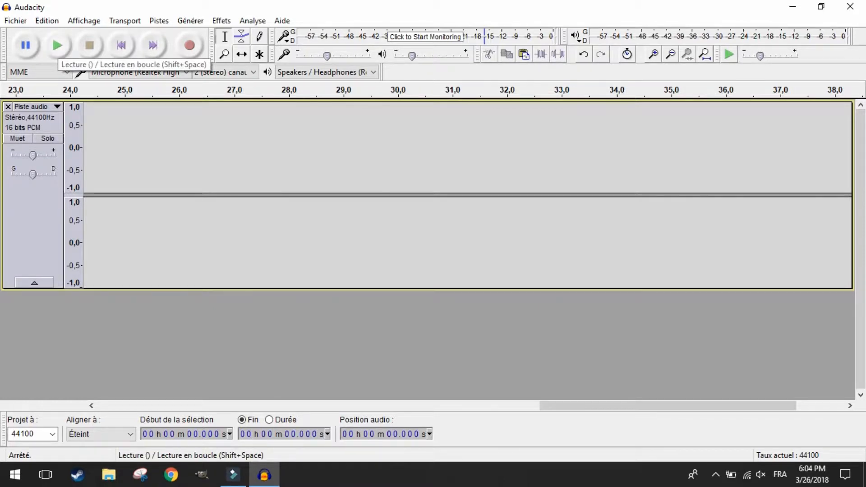
pyautogui.click(189, 45)
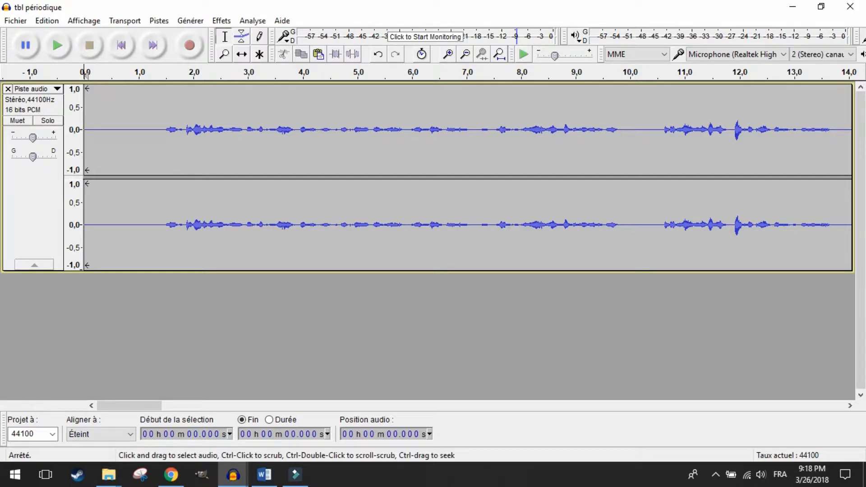
# Delete the silence before the speech, from 0 to about 1.5 s, closing up the gap
pyautogui.moveTo(165, 135); pyautogui.dragTo(84, 135)
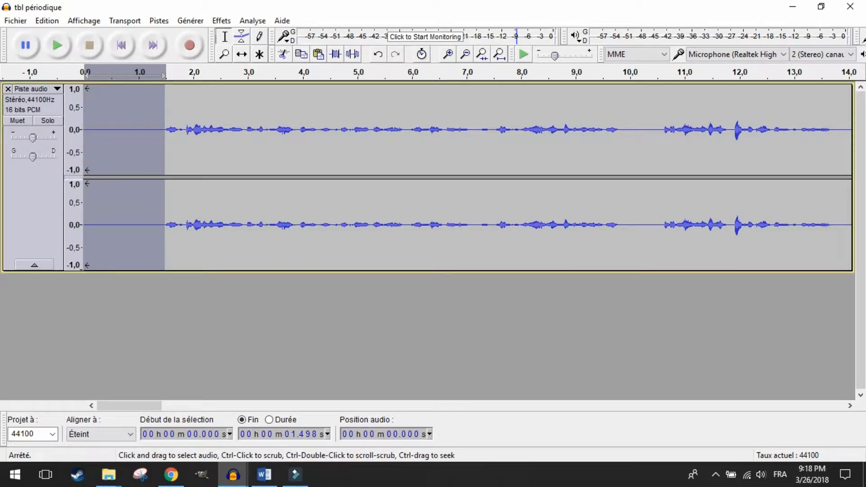
pyautogui.click(47, 20)
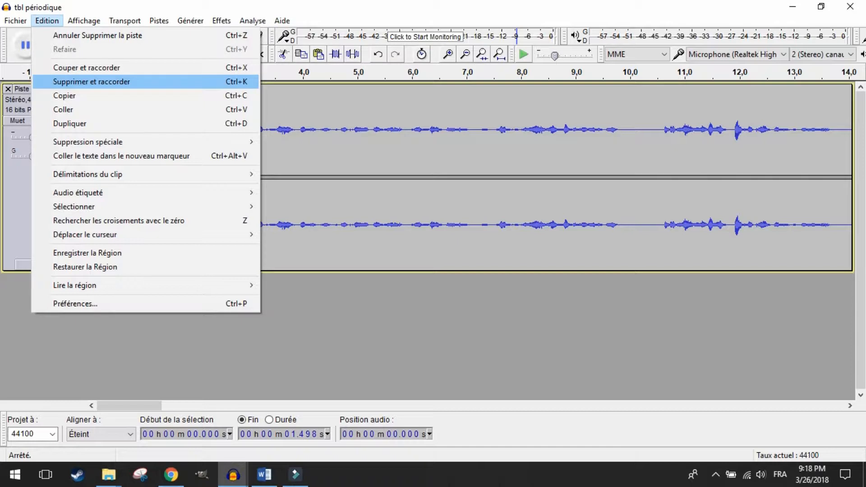
pyautogui.press('Return')
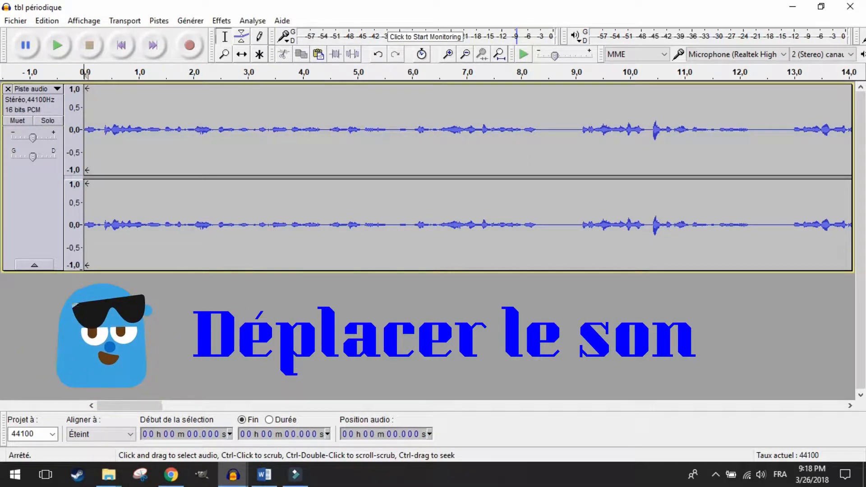
# Shift the whole voice clip along the timeline so it starts at about 15.4 s
pyautogui.click(241, 54)
pyautogui.moveTo(180, 136); pyautogui.dragTo(750, 136)
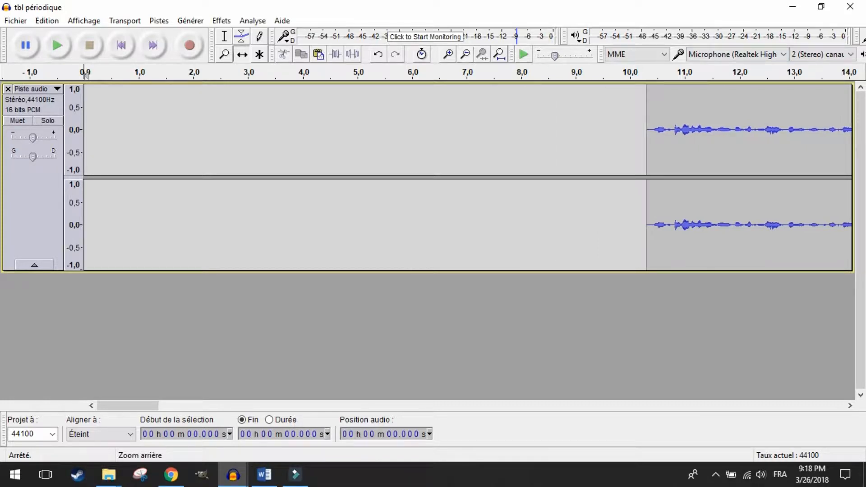
pyautogui.click(465, 54)
pyautogui.click(465, 54)
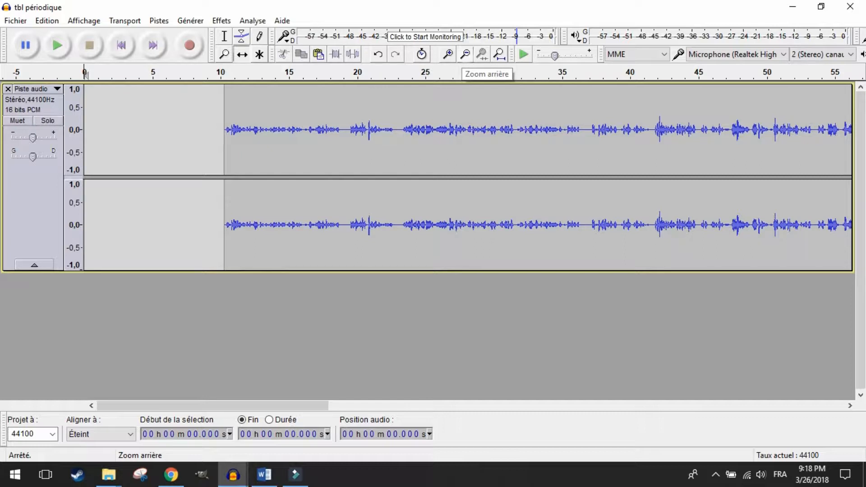
pyautogui.click(465, 54)
pyautogui.moveTo(406, 135); pyautogui.dragTo(441, 135)
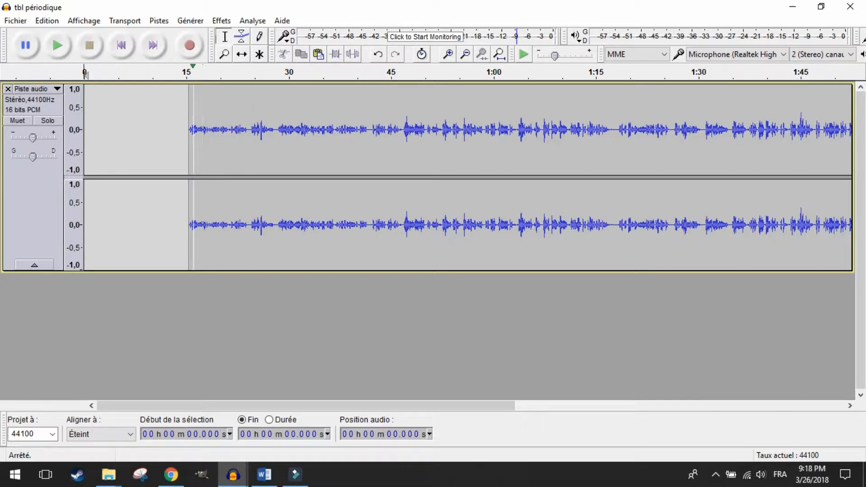
# Play the voice clip from its start at about 15.4 s and stop playback near 48.7 s
pyautogui.click(188, 112)
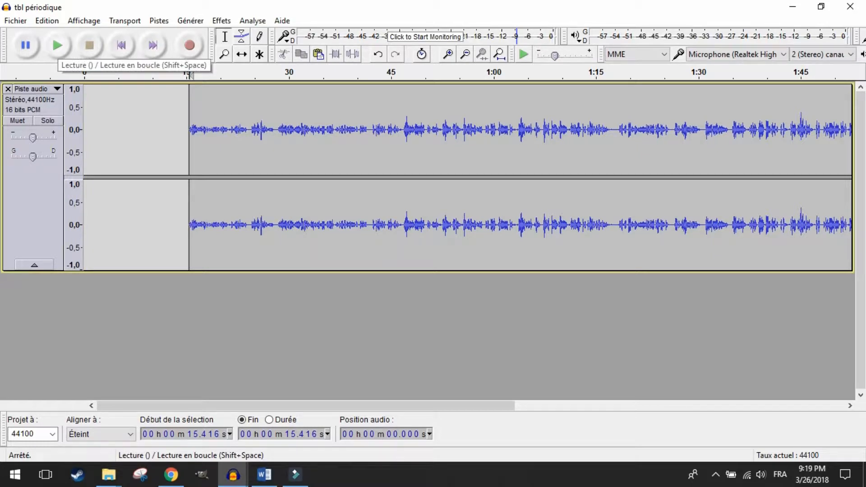
pyautogui.click(58, 45)
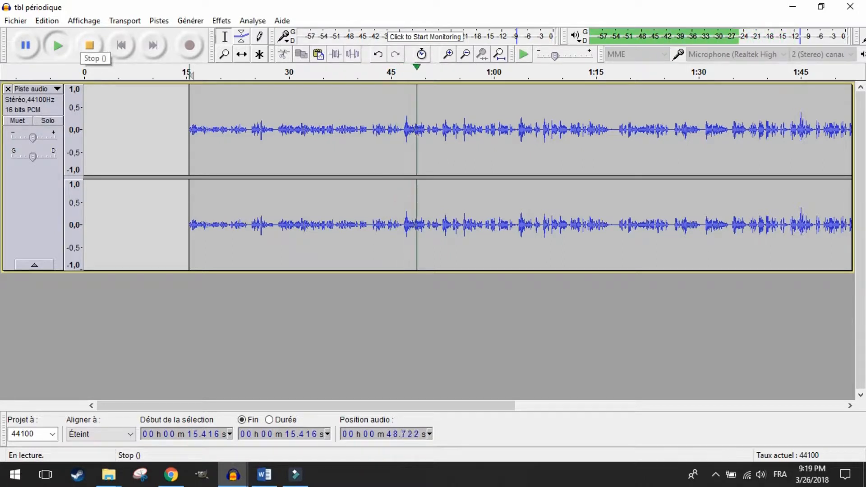
pyautogui.click(89, 45)
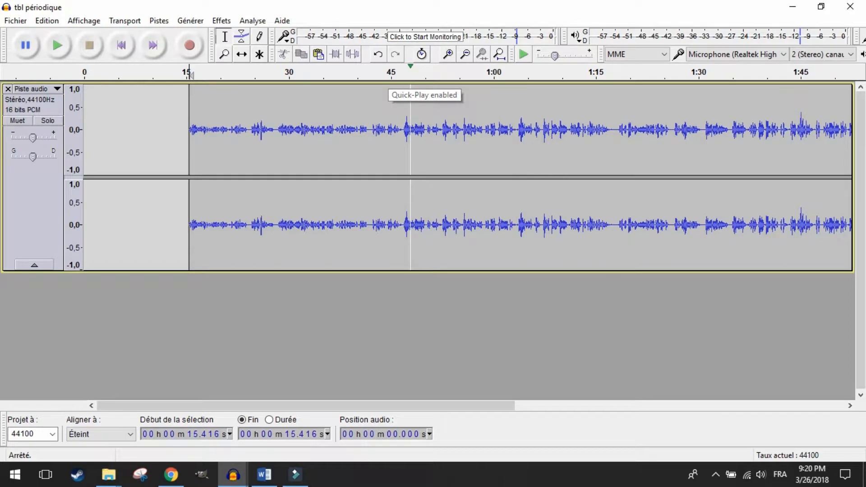
# Play a short stretch of the voice clip from about 45 s to locate the pause between sentences
pyautogui.click(448, 54)
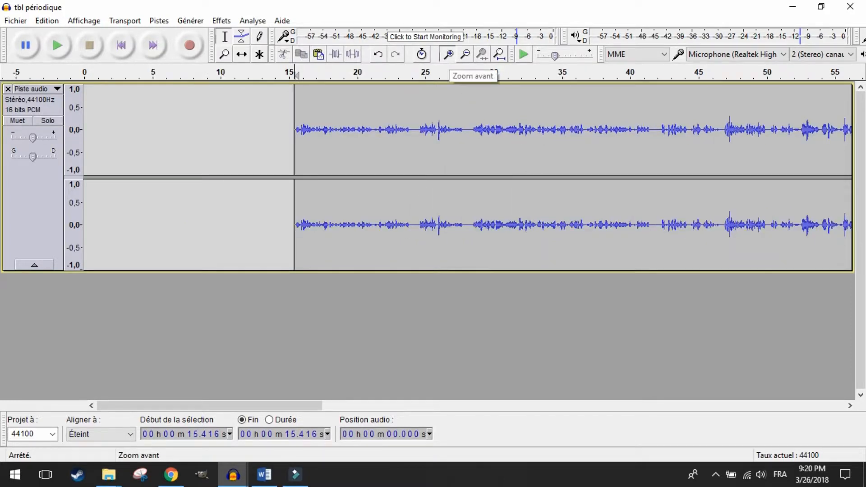
pyautogui.click(448, 54)
pyautogui.click(447, 54)
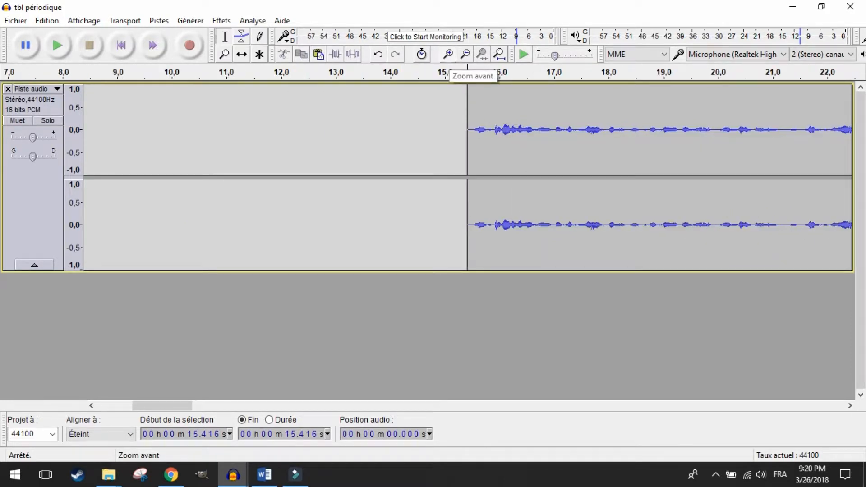
pyautogui.moveTo(163, 406); pyautogui.dragTo(286, 406)
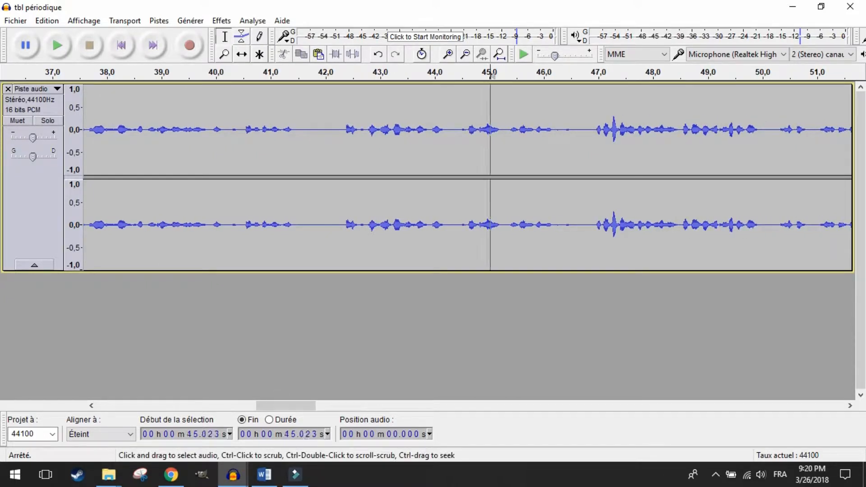
pyautogui.click(490, 135)
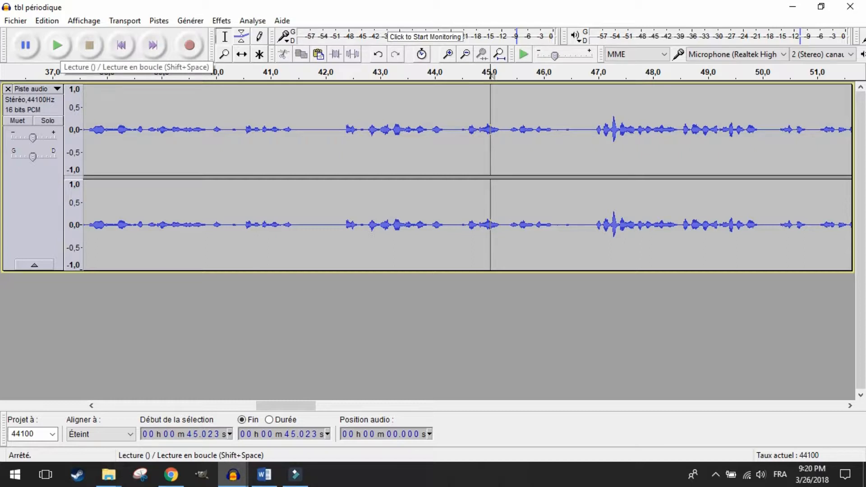
pyautogui.click(58, 46)
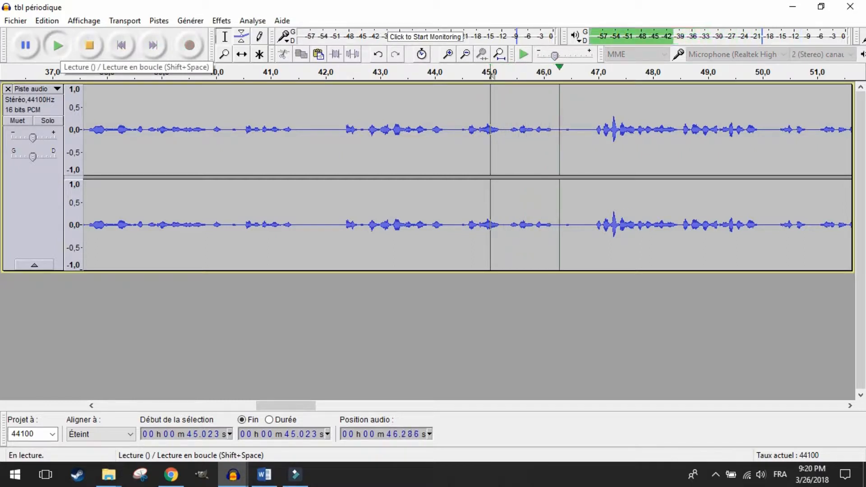
pyautogui.click(89, 45)
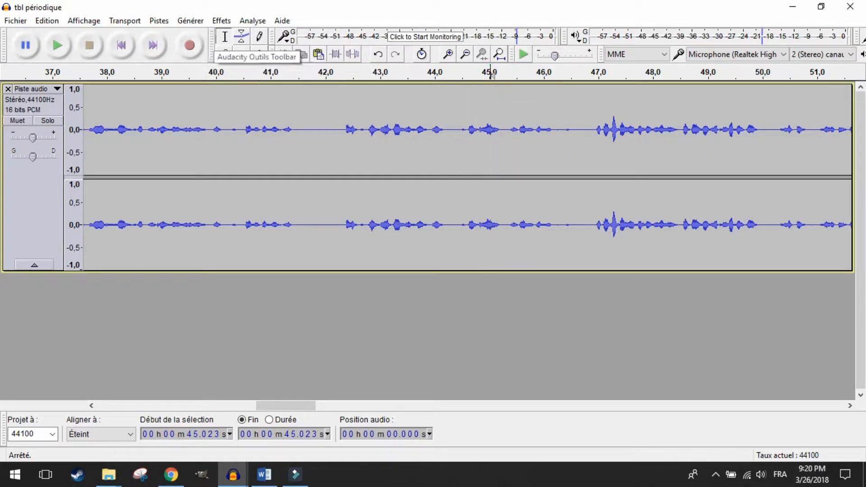
# Check the pause at about 46.45 s by ear and split the voice clip there
pyautogui.click(568, 75)
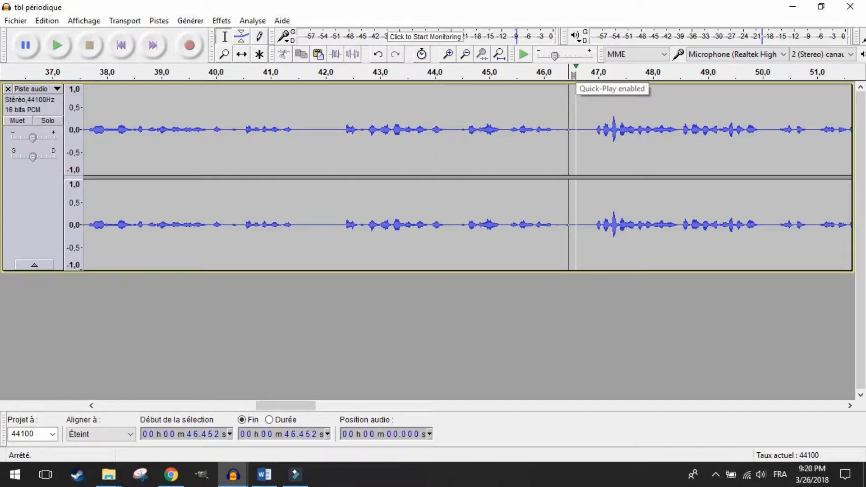
pyautogui.press('space')
pyautogui.press('space')
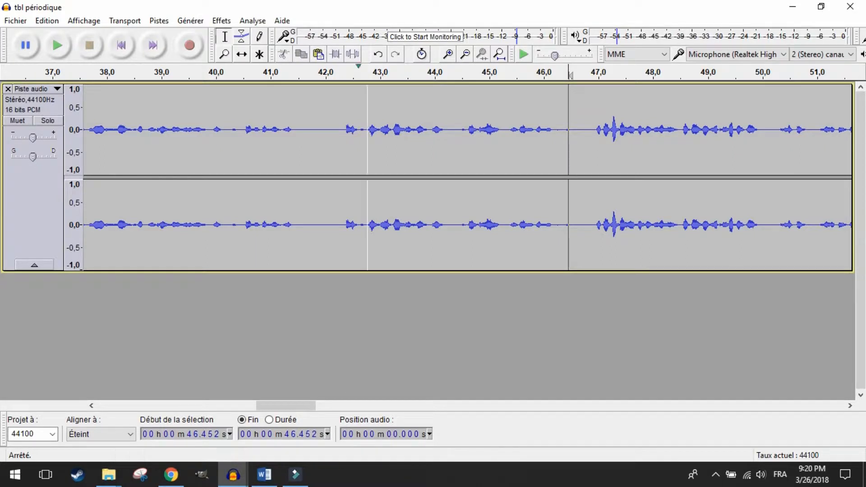
pyautogui.click(242, 54)
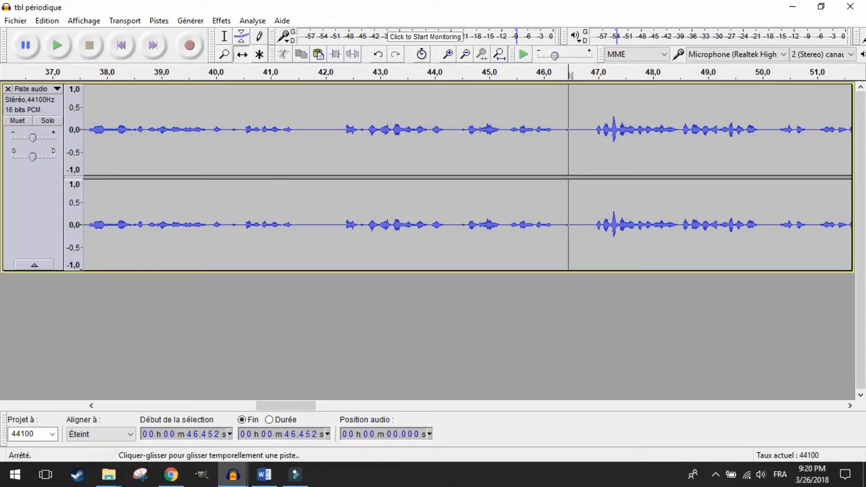
pyautogui.click(47, 20)
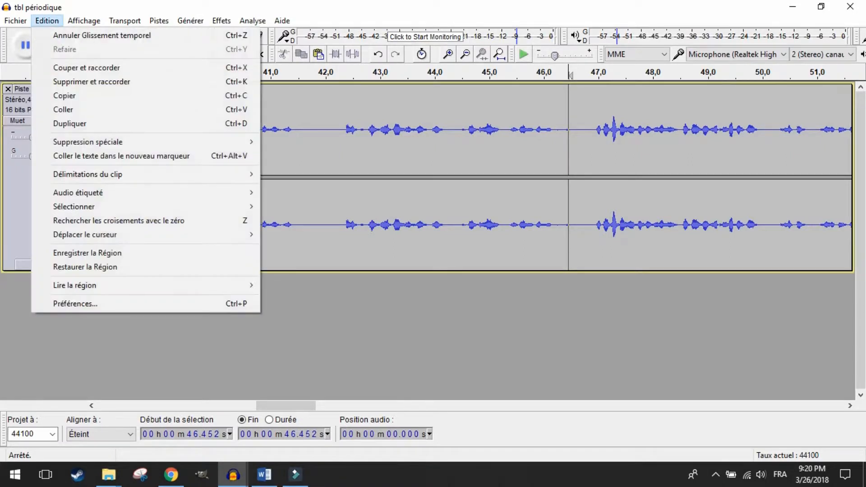
pyautogui.moveTo(88, 175)
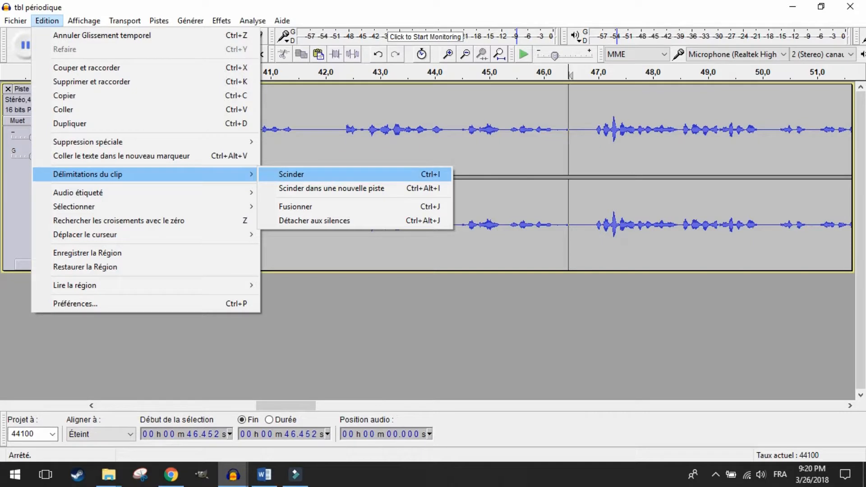
pyautogui.click(298, 174)
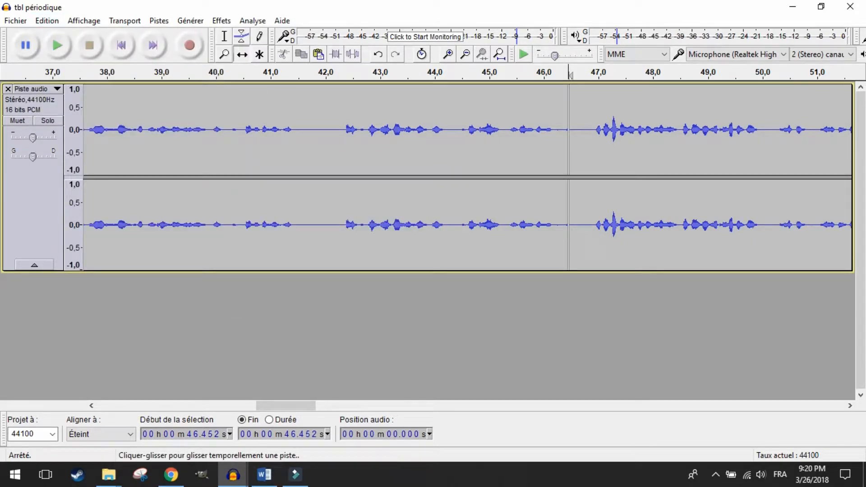
# Shift the voice clip after the split along the timeline so it starts at about 56 s
pyautogui.moveTo(654, 131); pyautogui.dragTo(836, 131)
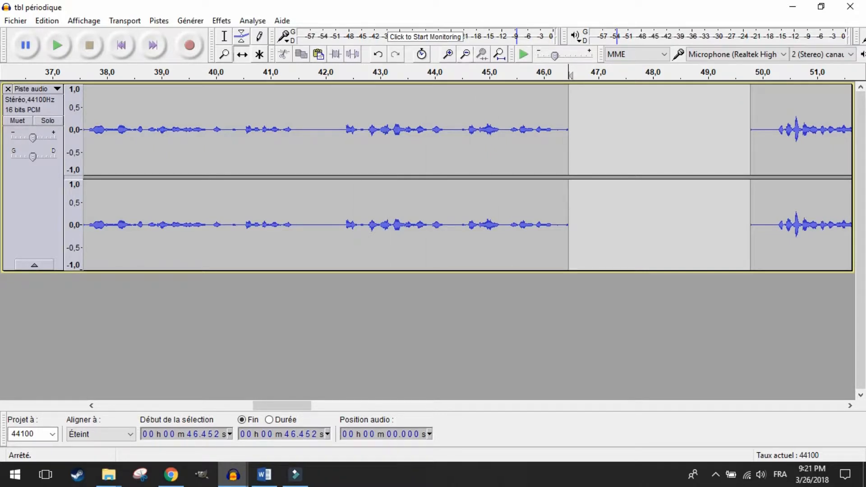
pyautogui.click(465, 54)
pyautogui.click(465, 55)
pyautogui.click(465, 54)
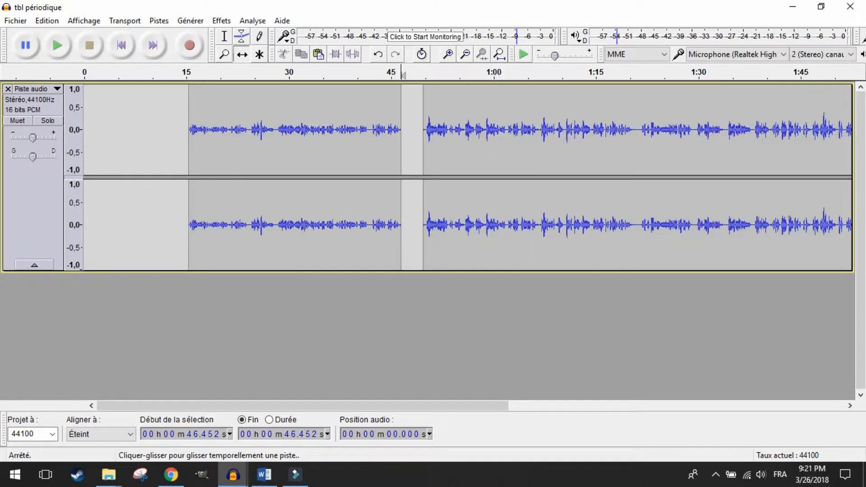
pyautogui.moveTo(505, 242); pyautogui.dragTo(525, 241)
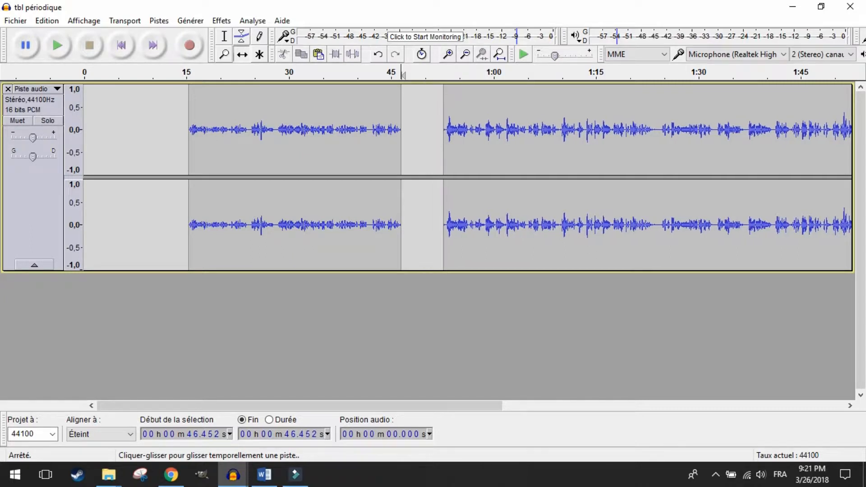
pyautogui.click(448, 54)
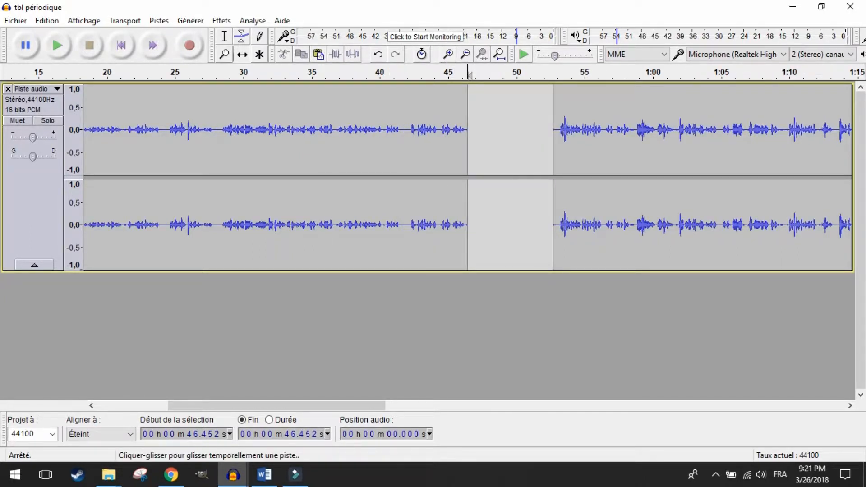
pyautogui.moveTo(622, 230); pyautogui.dragTo(671, 230)
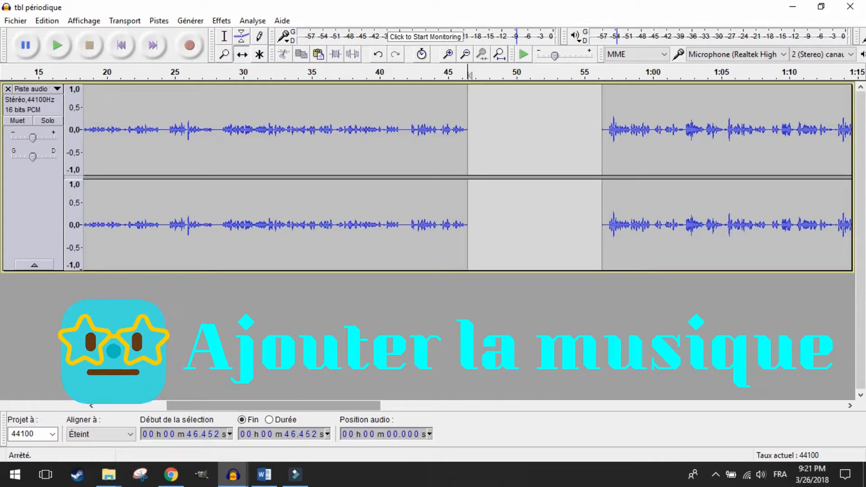
# Import the Cool-Water MP3 from the Desktop as a new audio track and view it alongside the voice track
pyautogui.moveTo(274, 406); pyautogui.dragTo(206, 405)
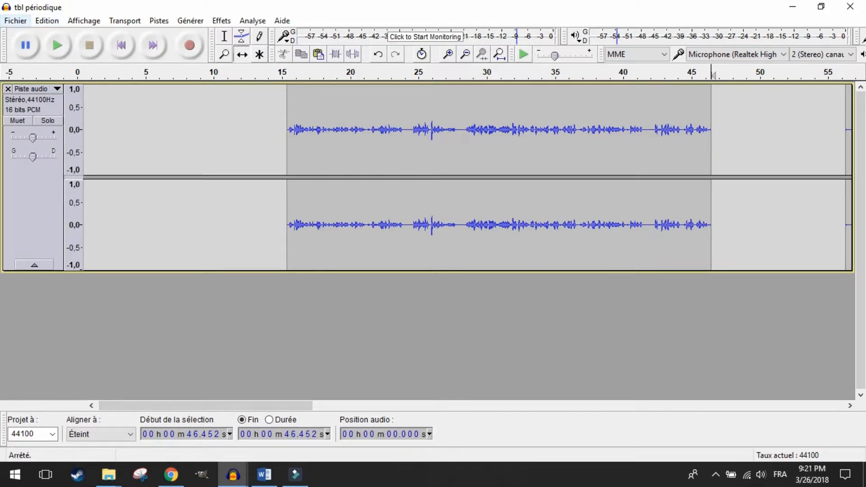
pyautogui.click(16, 21)
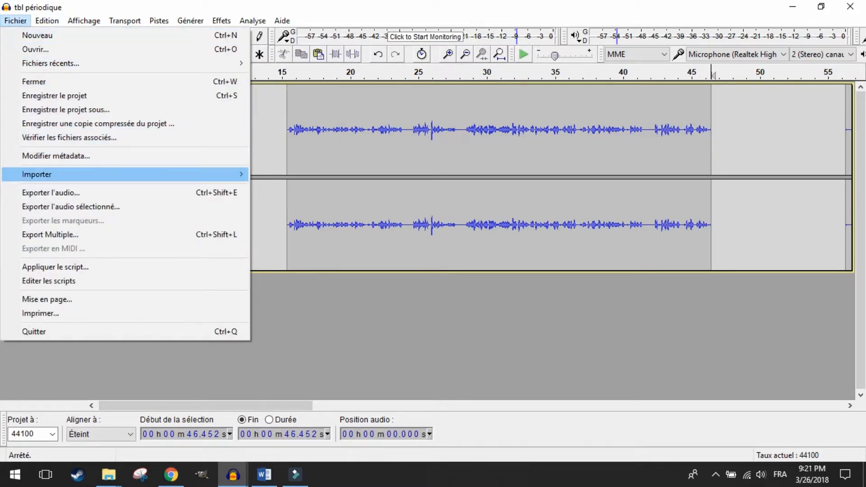
pyautogui.moveTo(54, 175)
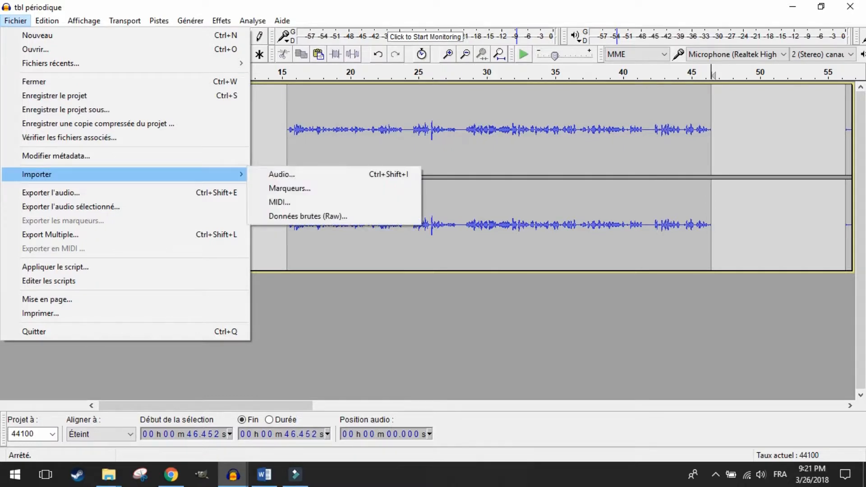
pyautogui.click(282, 174)
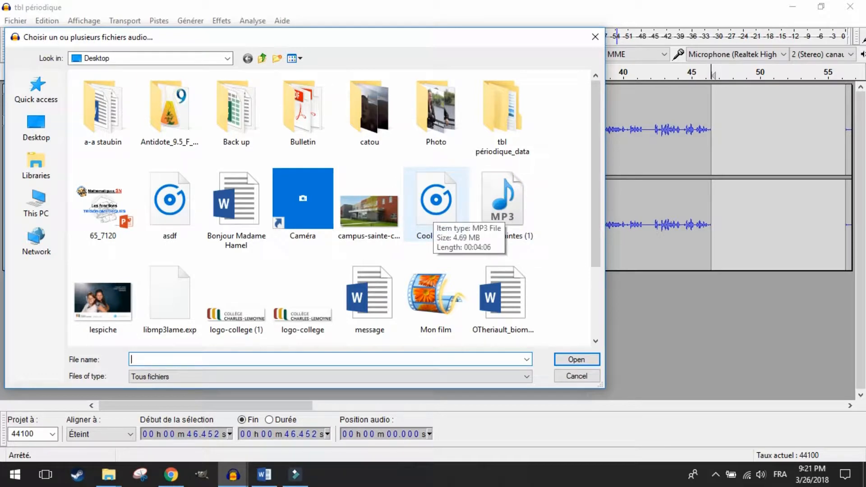
pyautogui.doubleClick(428, 212)
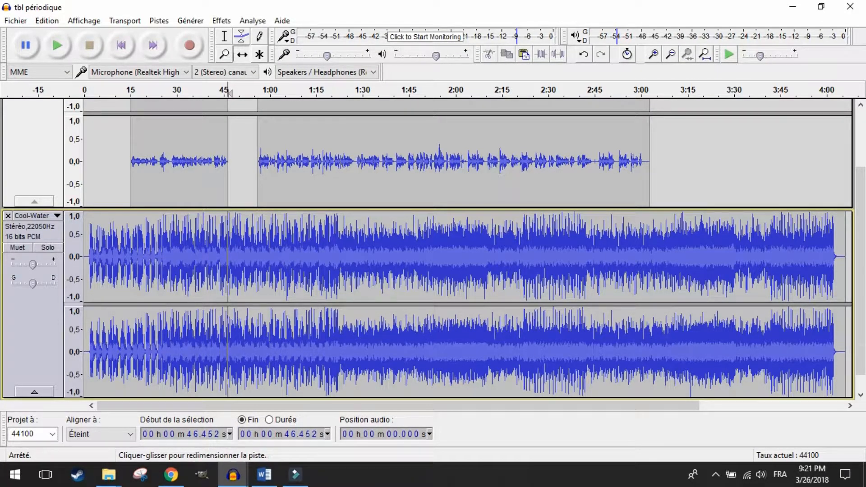
pyautogui.scroll(3, 451, 248)
pyautogui.scroll(-4, 451, 248)
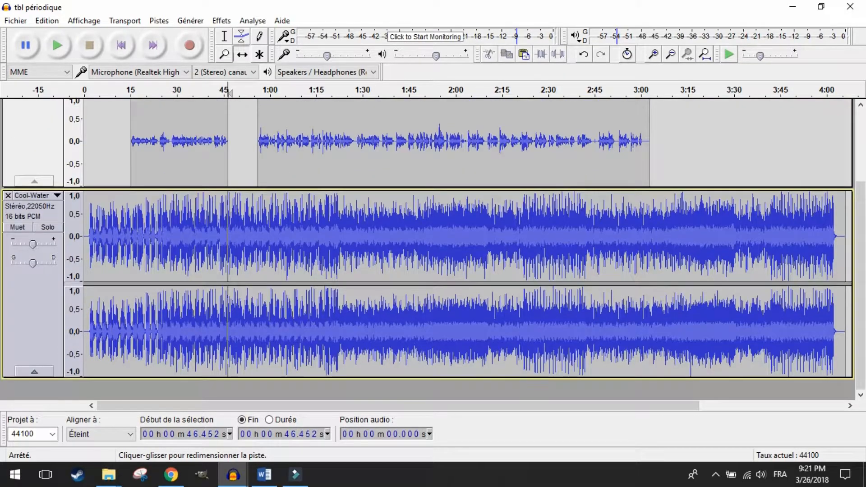
# Play the voice and Cool-Water tracks together from about 46 s to compare their loudness
pyautogui.scroll(3, 451, 248)
pyautogui.scroll(-1, 451, 248)
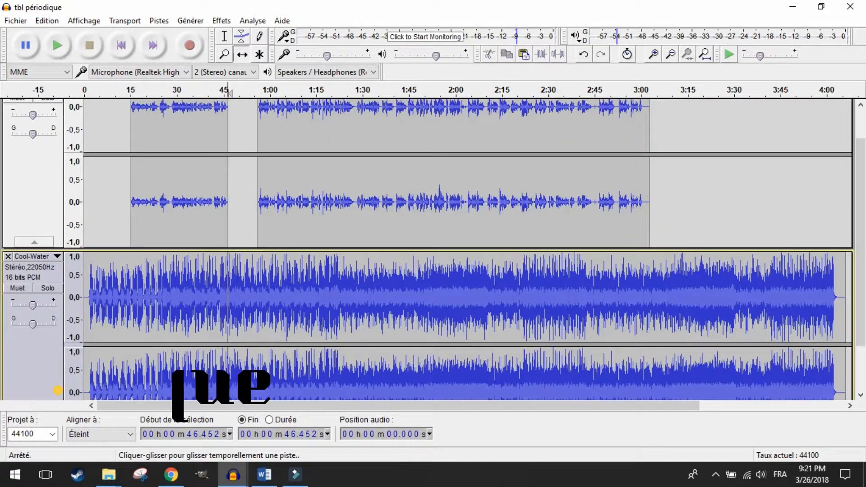
pyautogui.scroll(1, 451, 248)
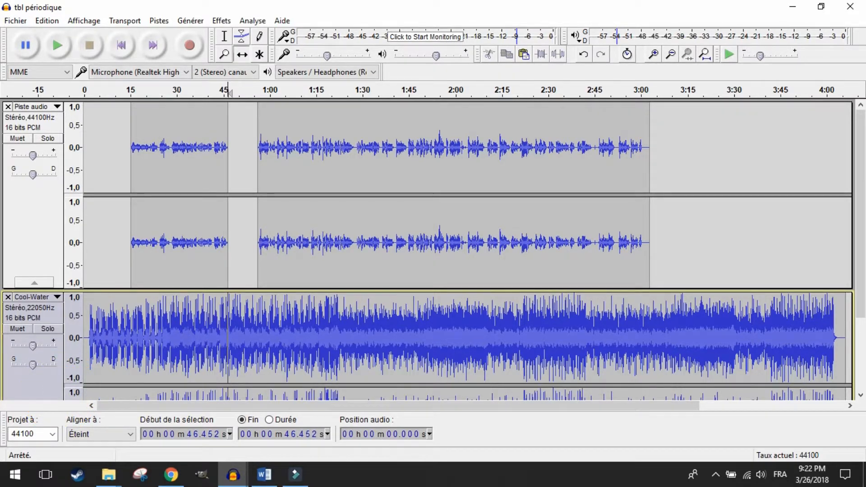
pyautogui.click(57, 46)
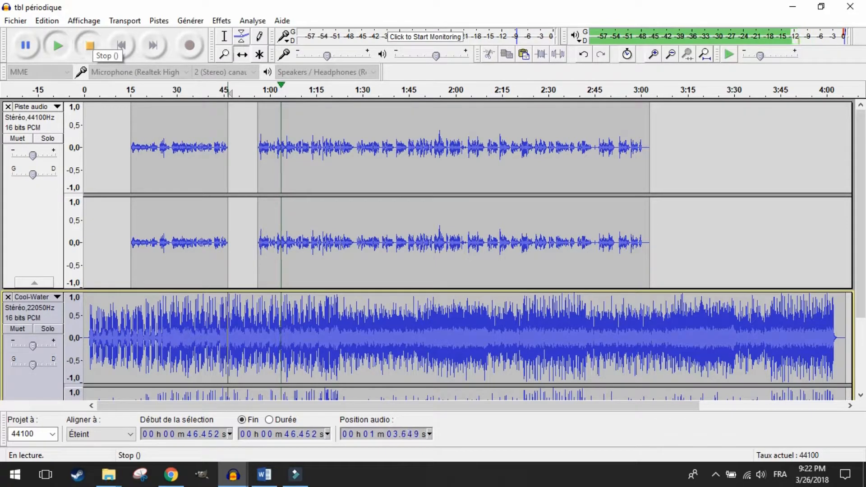
pyautogui.click(89, 45)
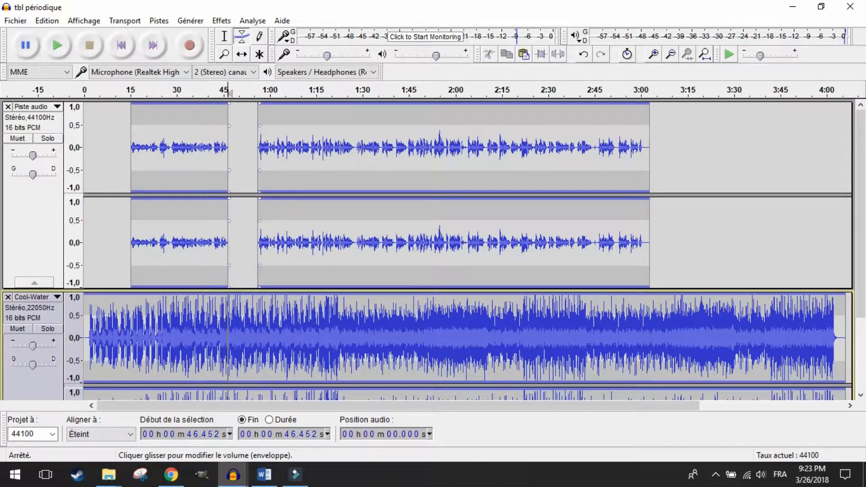
# Shape the Cool-Water volume envelope to fade in to a peak at about 8 s and drop to near silence by about 20 s
pyautogui.scroll(-3, 451, 248)
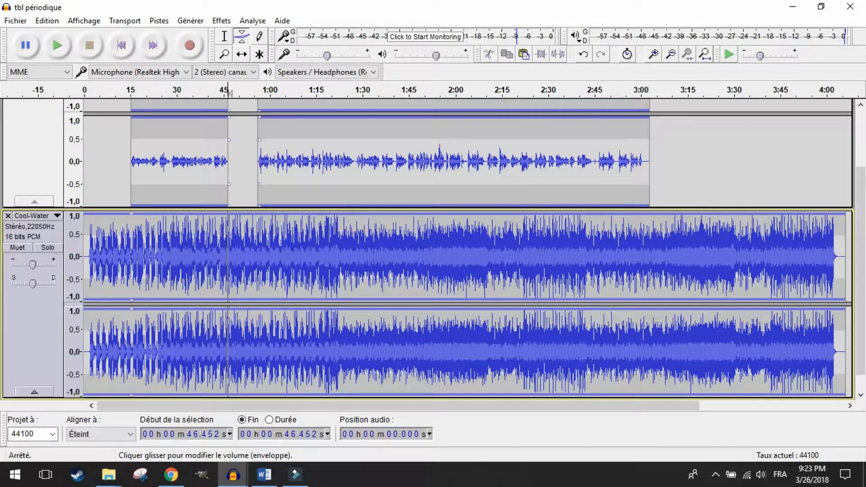
pyautogui.click(105, 215)
pyautogui.moveTo(106, 214); pyautogui.dragTo(98, 233)
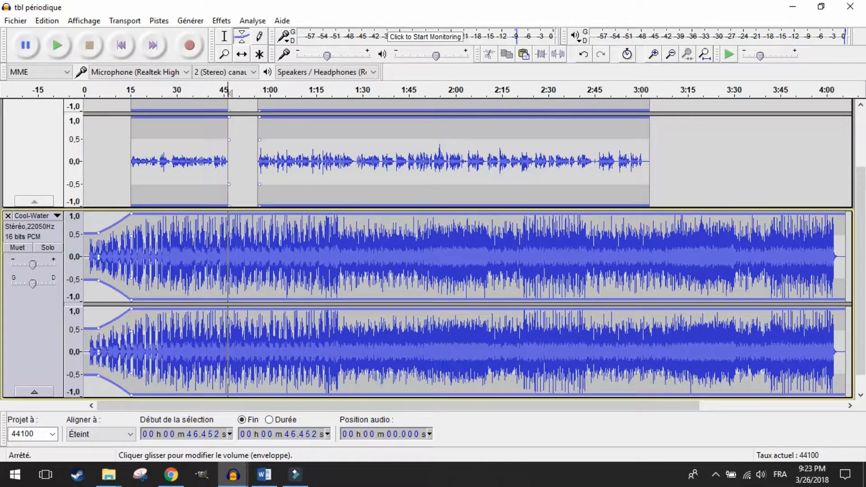
pyautogui.moveTo(112, 226); pyautogui.dragTo(93, 248)
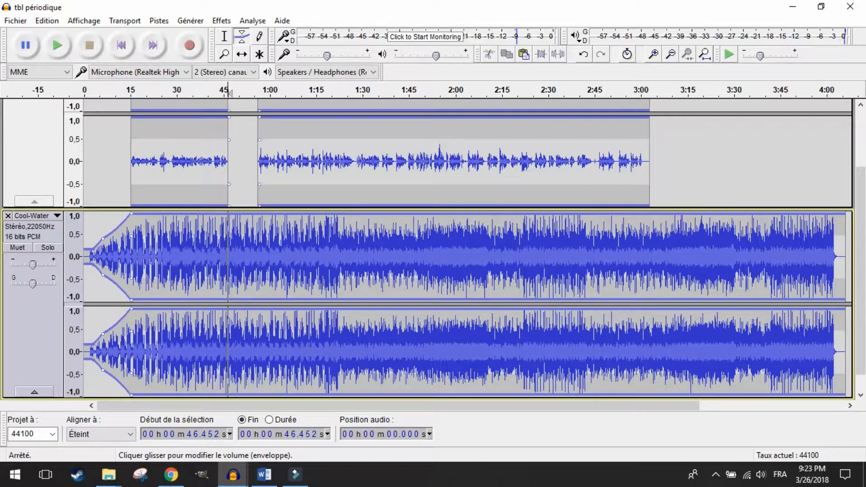
pyautogui.moveTo(111, 232); pyautogui.dragTo(135, 232)
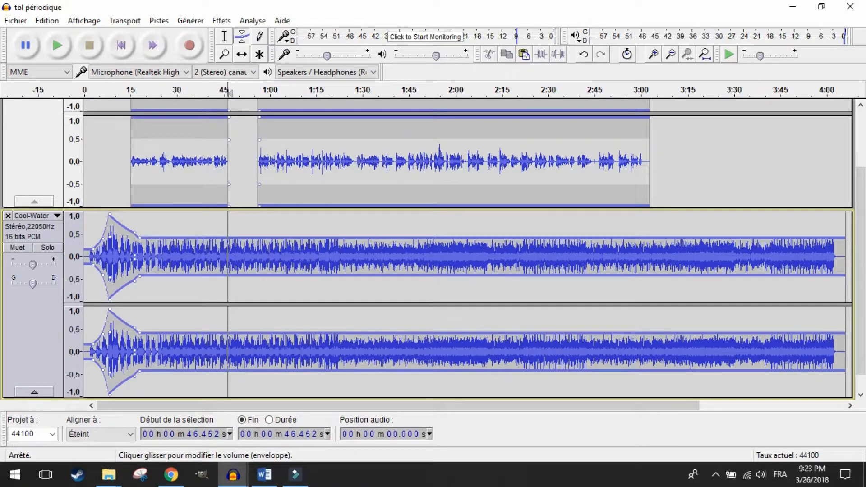
pyautogui.moveTo(156, 238); pyautogui.dragTo(155, 256)
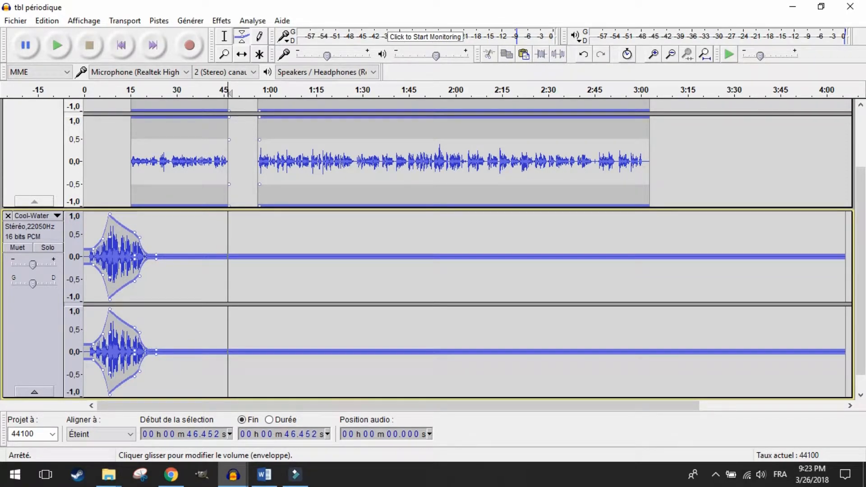
# Raise the Cool-Water envelope to full volume from about 48 to 54 s, between the voice clips, and lower it again by about 1:00
pyautogui.moveTo(224, 255); pyautogui.dragTo(233, 204)
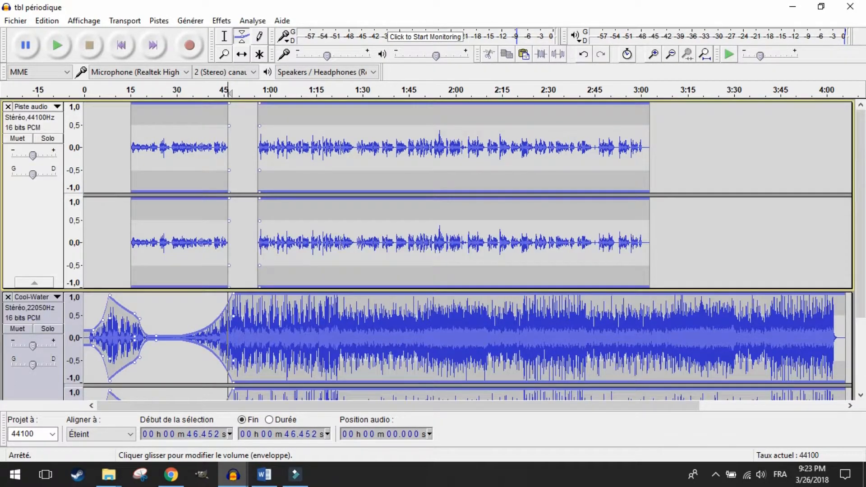
pyautogui.moveTo(217, 315); pyautogui.dragTo(218, 335)
pyautogui.moveTo(255, 213); pyautogui.dragTo(266, 249)
pyautogui.moveTo(258, 214); pyautogui.dragTo(251, 210)
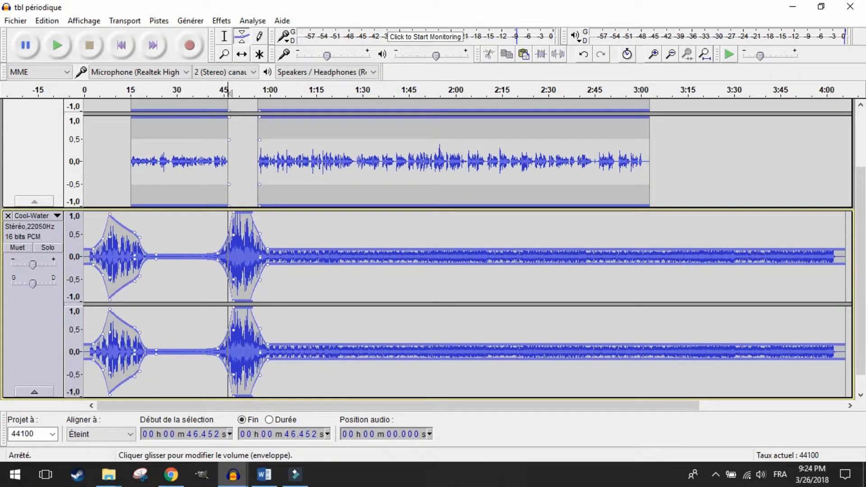
# Play the mix from the start to check the music's fades against the first voice clip
pyautogui.scroll(3, 433, 248)
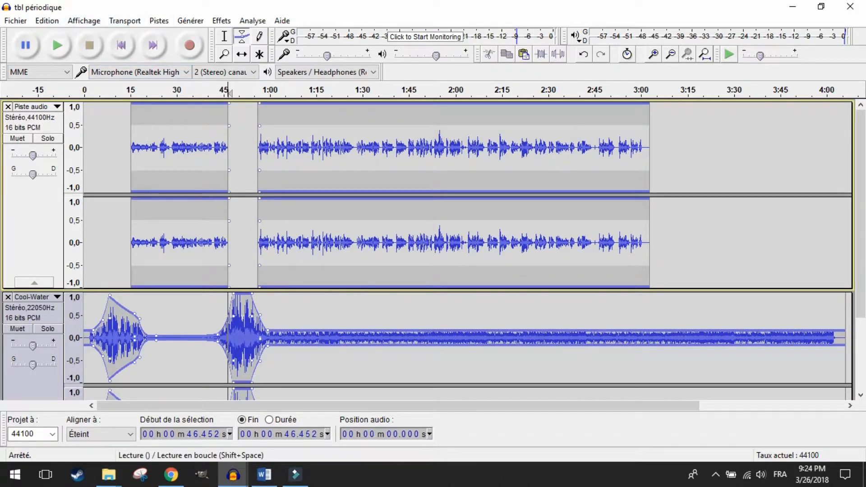
pyautogui.click(224, 36)
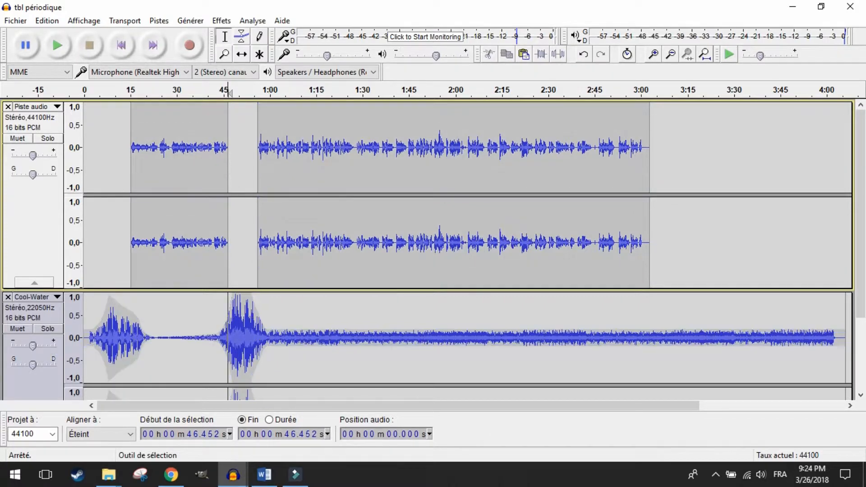
pyautogui.click(85, 91)
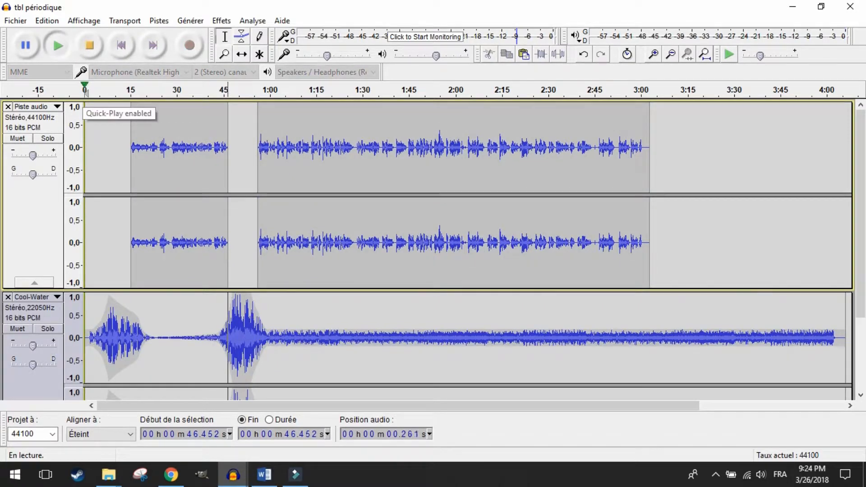
pyautogui.click(89, 45)
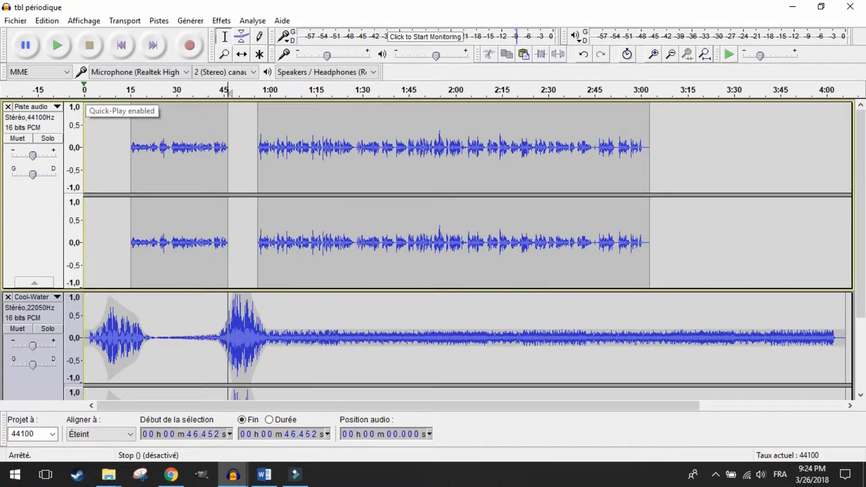
pyautogui.click(86, 93)
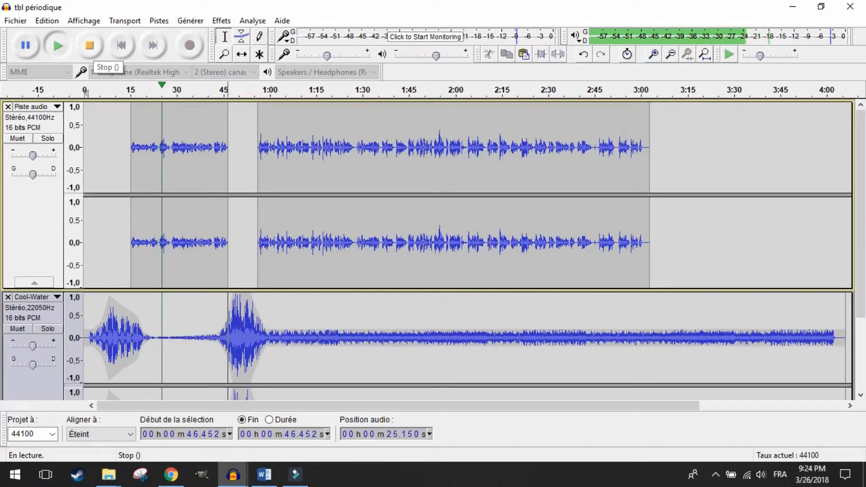
pyautogui.click(89, 45)
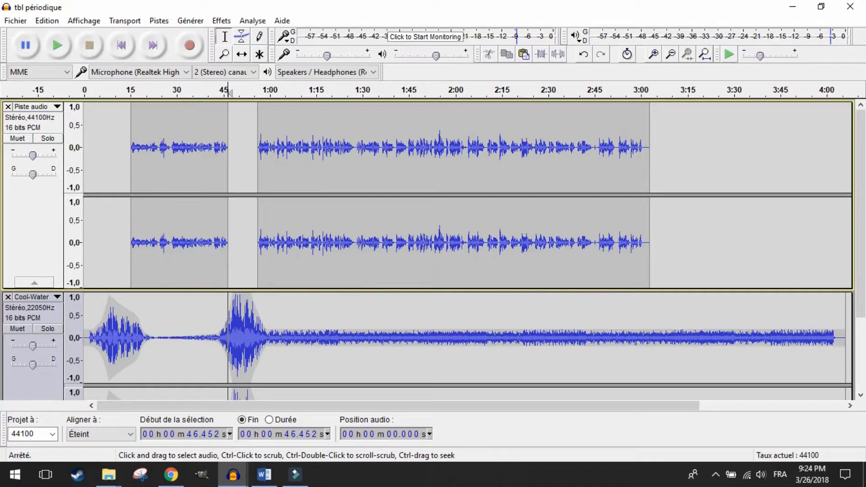
# Steepen the Cool-Water envelope's drop at about 16 s and raise the intro music to full volume from about 6 s
pyautogui.click(242, 36)
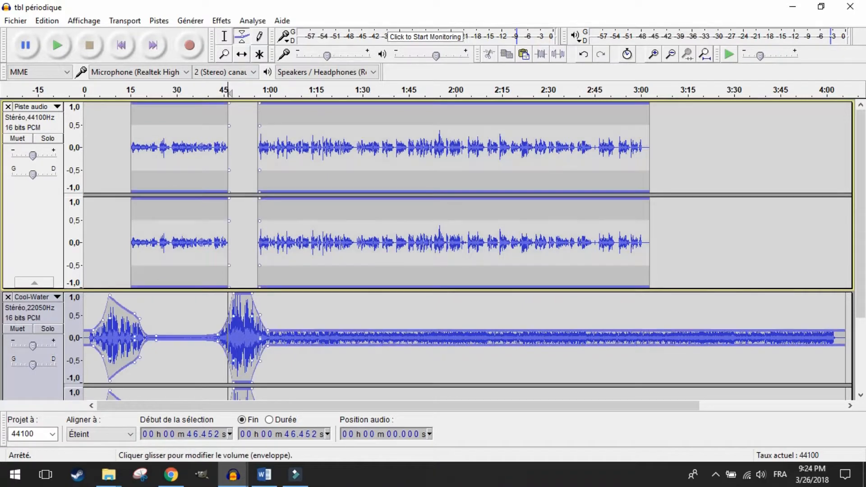
pyautogui.moveTo(139, 319); pyautogui.dragTo(135, 332)
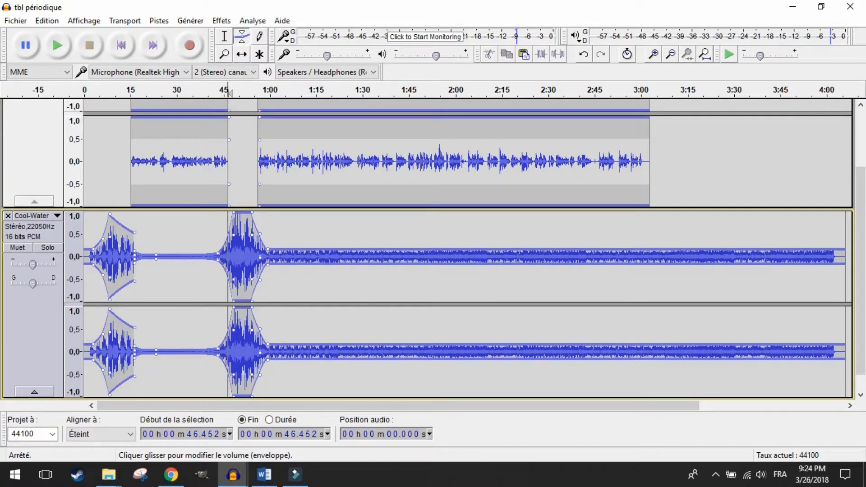
pyautogui.moveTo(134, 232); pyautogui.dragTo(103, 209)
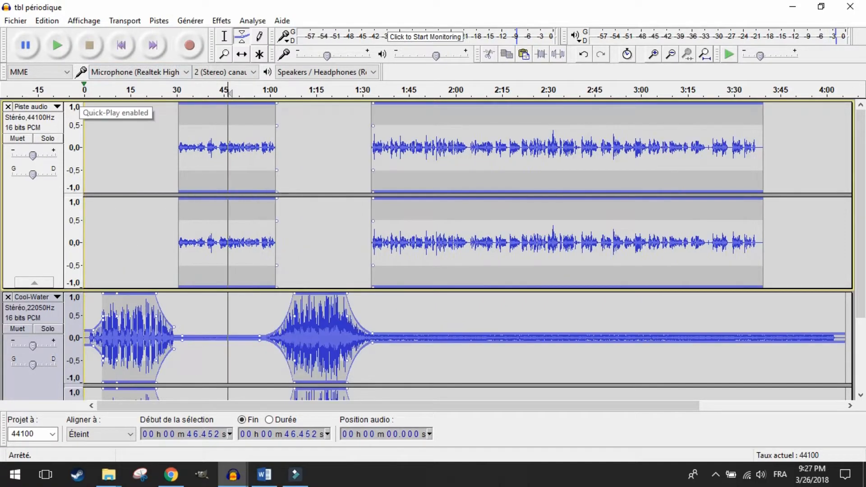
# Play the mix from the start and lower the music envelope further under the second voice clip, from about 1:35
pyautogui.click(85, 90)
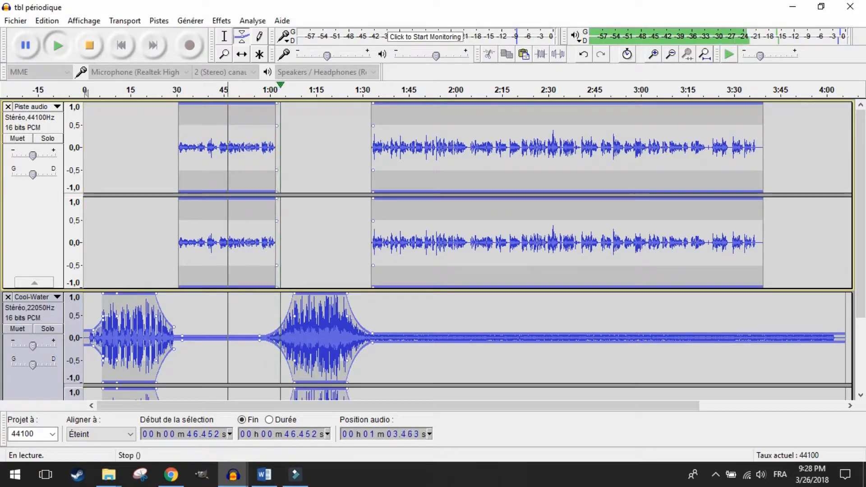
pyautogui.click(90, 48)
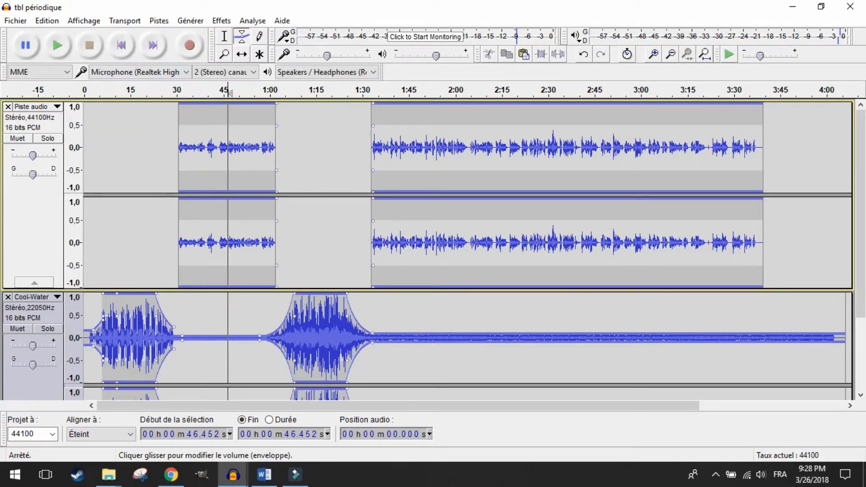
pyautogui.moveTo(380, 334); pyautogui.dragTo(380, 336)
pyautogui.scroll(3, 427, 248)
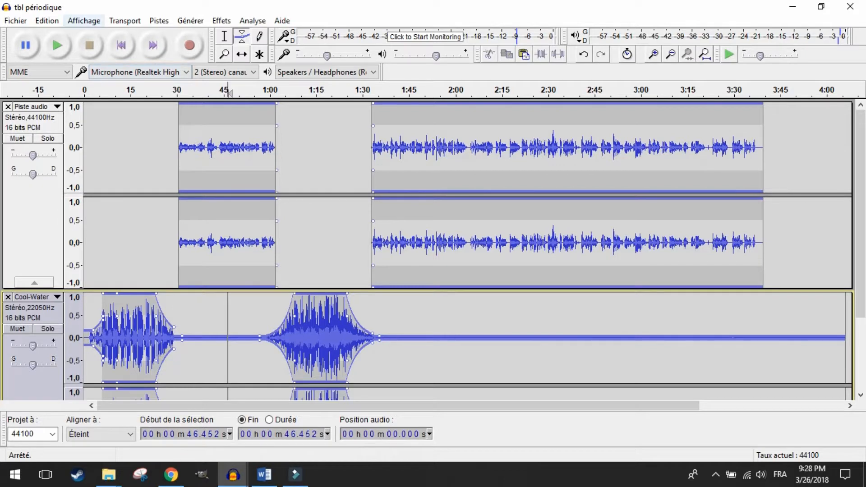
# Delete the Cool-Water music under the second voice clip, from about 1:33 to 3:40, and close the gap
pyautogui.press('F1')
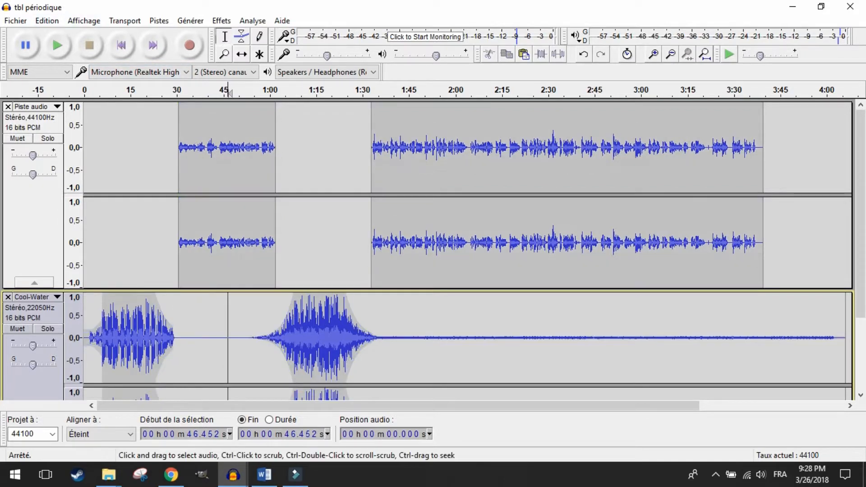
pyautogui.moveTo(763, 90); pyautogui.dragTo(434, 90)
pyautogui.scroll(-3, 451, 248)
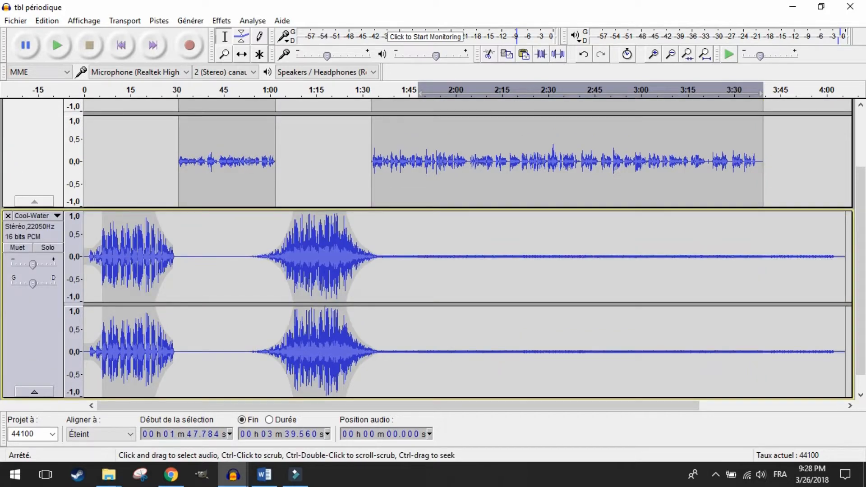
pyautogui.click(498, 91)
pyautogui.moveTo(754, 90); pyautogui.dragTo(698, 90)
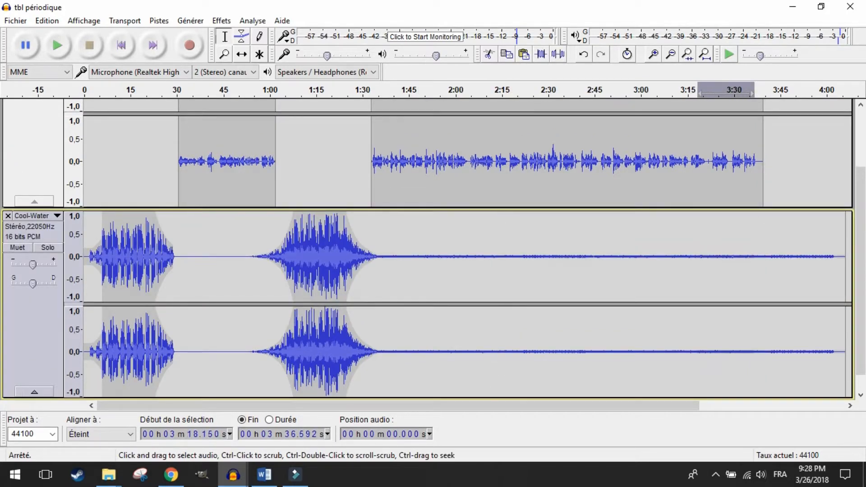
pyautogui.scroll(3, 698, 91)
pyautogui.click(766, 338)
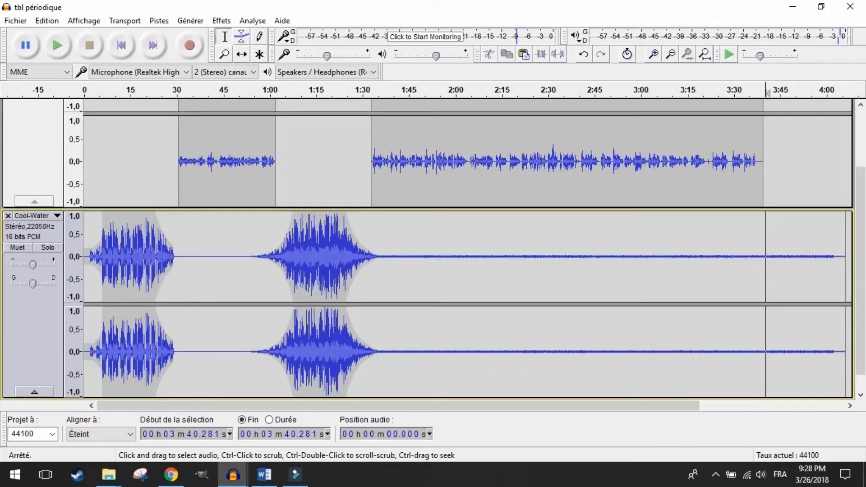
pyautogui.moveTo(766, 339); pyautogui.dragTo(373, 351)
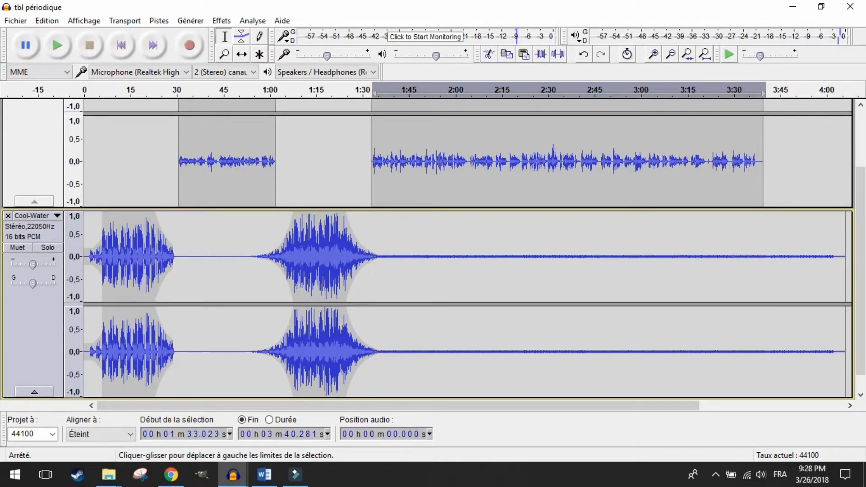
pyautogui.scroll(2, 373, 334)
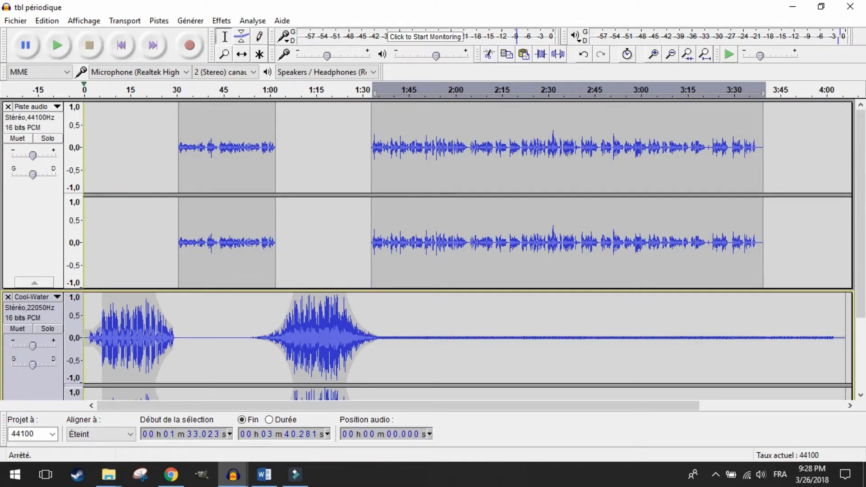
pyautogui.click(47, 21)
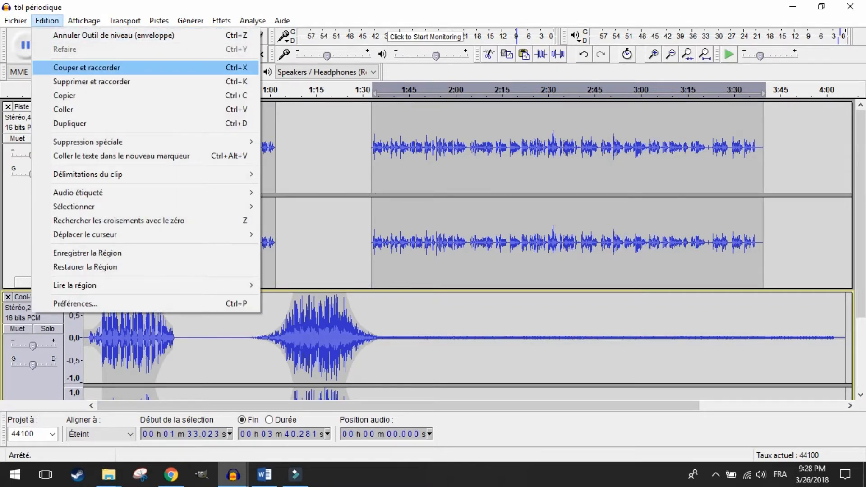
pyautogui.click(92, 82)
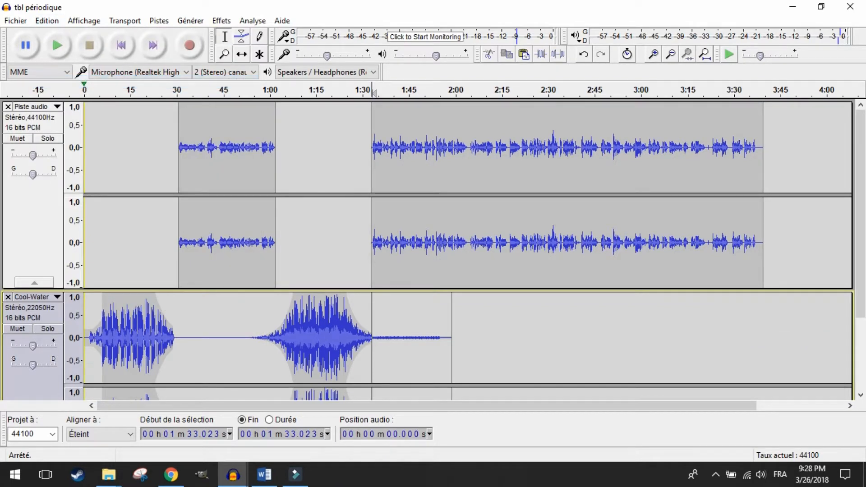
# Delete the leftover Cool-Water music from about 1:34 to the end of its track
pyautogui.moveTo(474, 338); pyautogui.dragTo(377, 338)
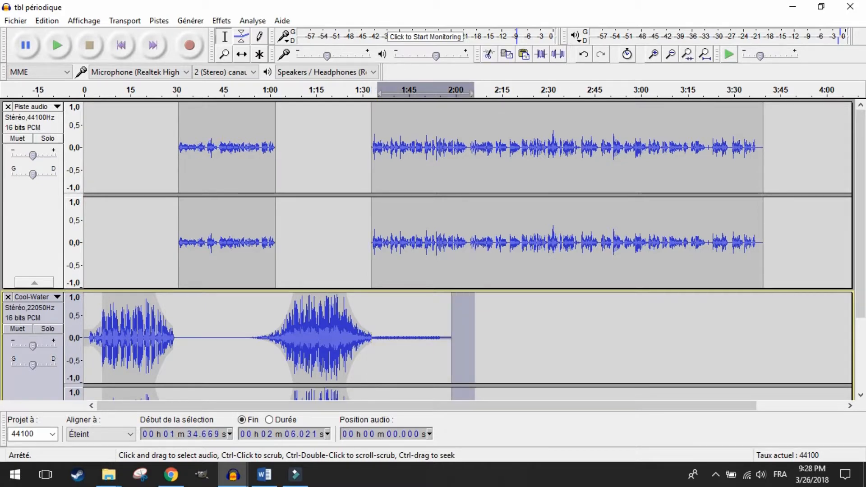
pyautogui.scroll(-3, 428, 250)
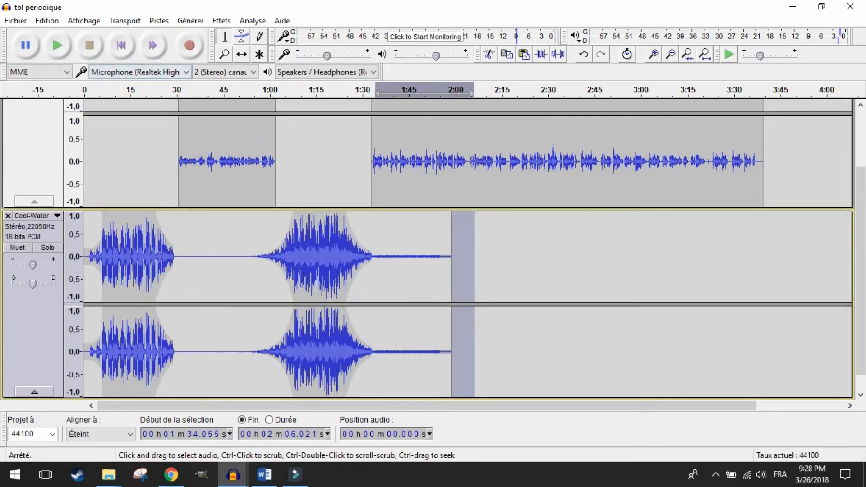
pyautogui.click(47, 20)
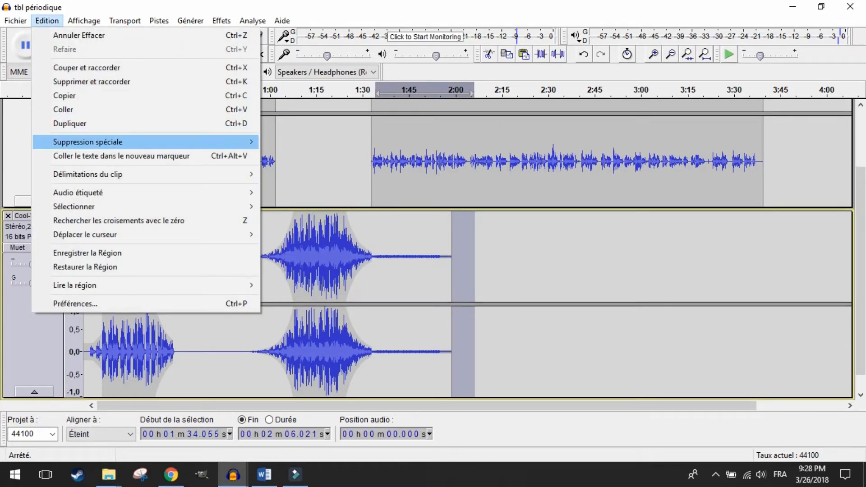
pyautogui.moveTo(113, 141)
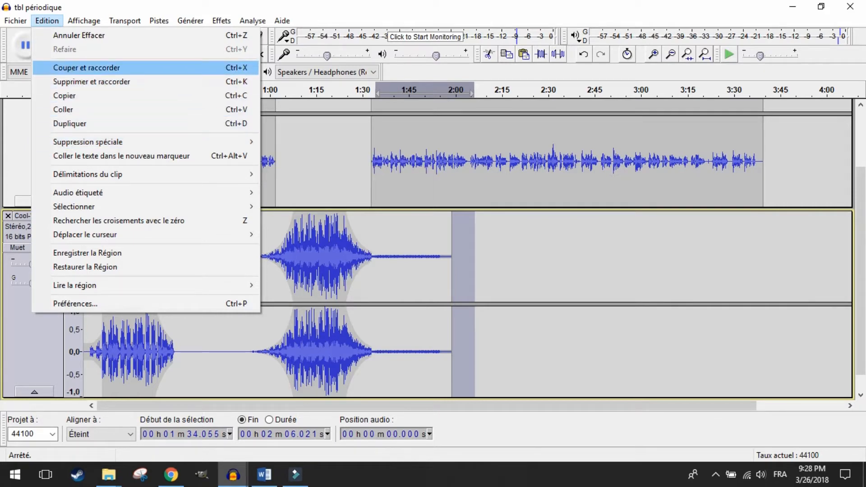
pyautogui.click(90, 81)
pyautogui.scroll(3, 429, 248)
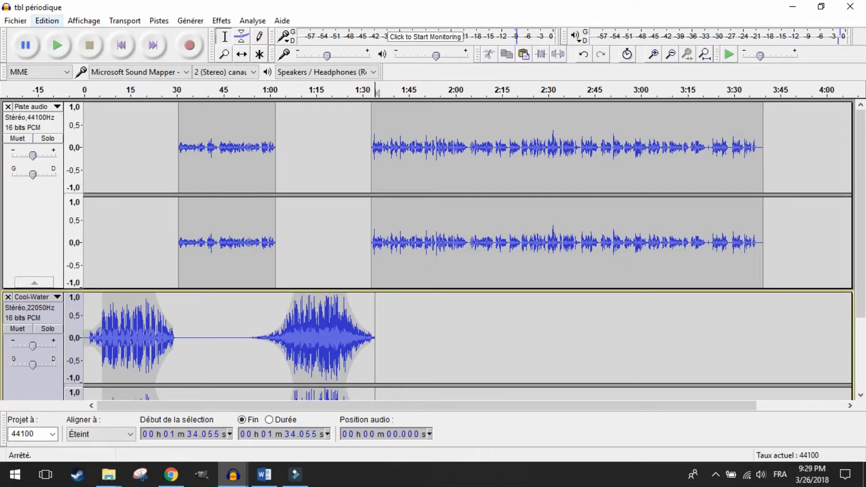
# Export the mix to the Desktop as an MP3 file named tbl périodique-1, accepting the stereo mixdown
pyautogui.click(15, 20)
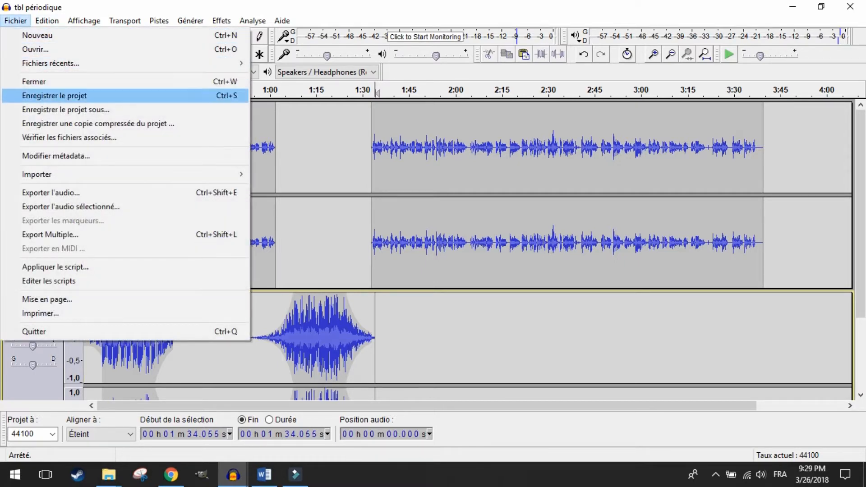
pyautogui.click(51, 193)
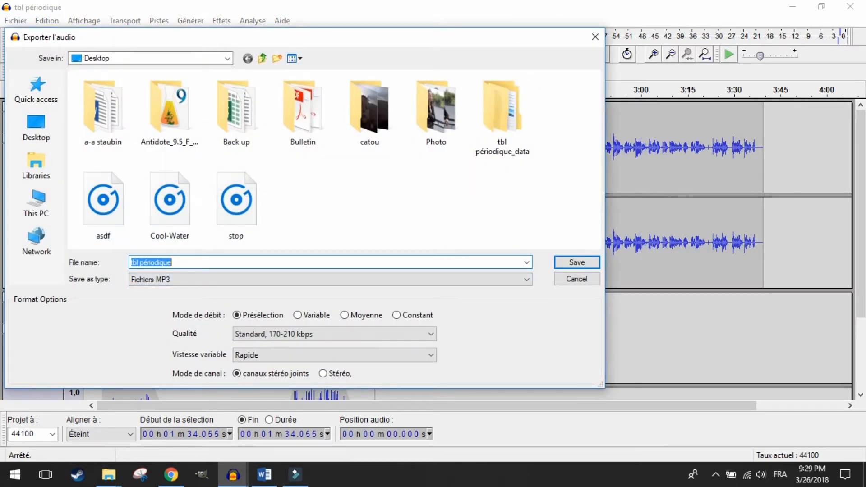
pyautogui.click(174, 263)
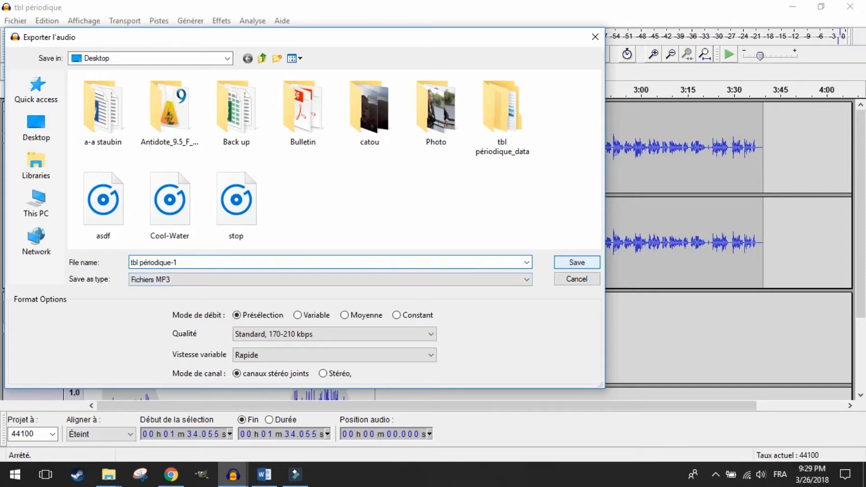
pyautogui.press('Return')
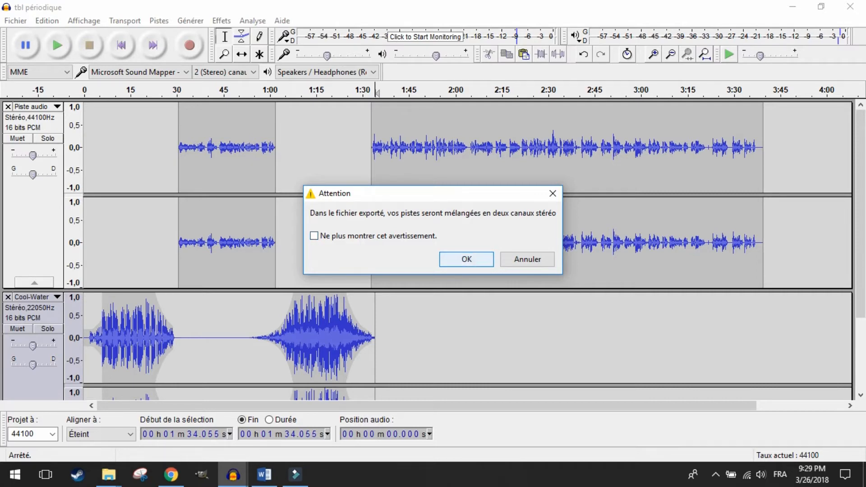
pyautogui.press('Return')
# Enter the artist's name in the export metadata and complete the export
pyautogui.click(462, 162)
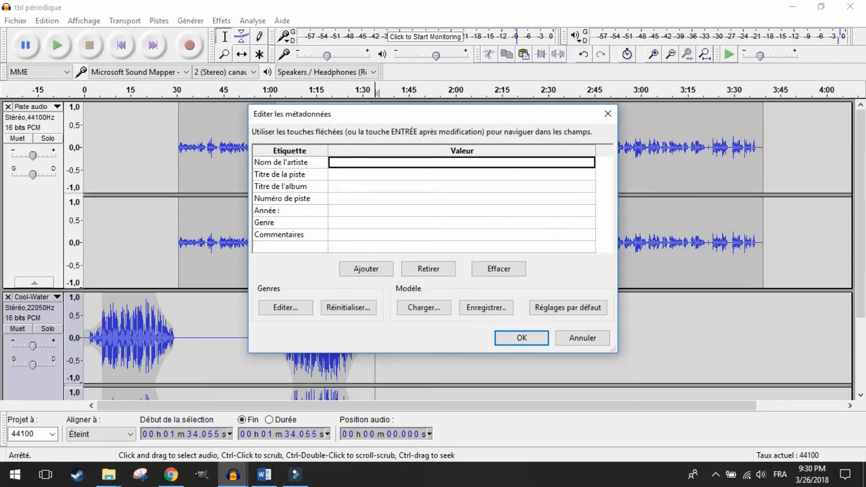
pyautogui.write('Piché')
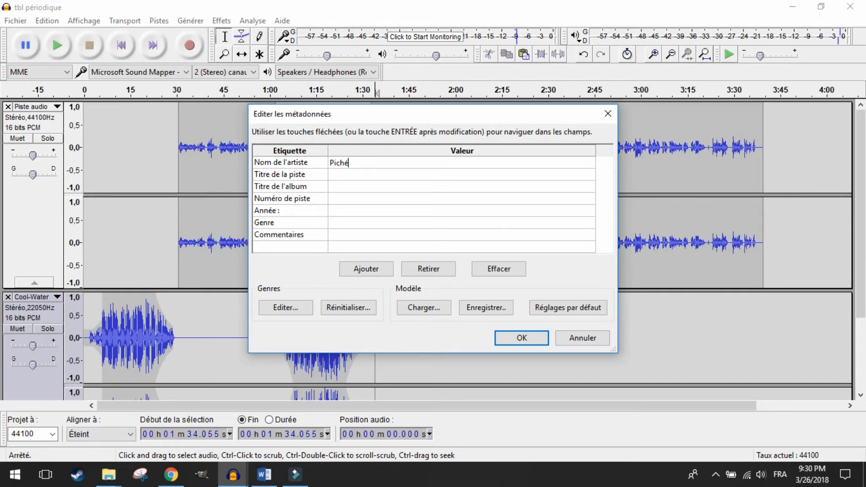
pyautogui.click(521, 338)
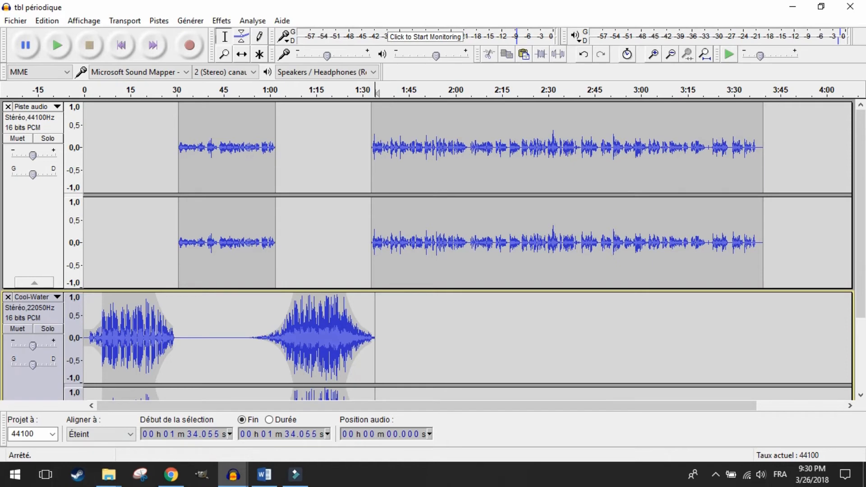
# Switch to the desktop, move the exported tbl périodique-1 file to an open area, and open it in Groove Musique
pyautogui.click(792, 6)
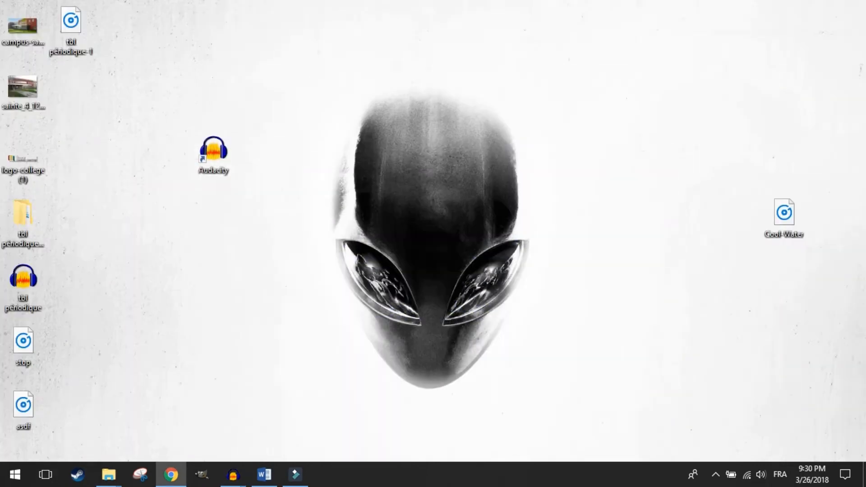
pyautogui.moveTo(71, 22); pyautogui.dragTo(594, 86)
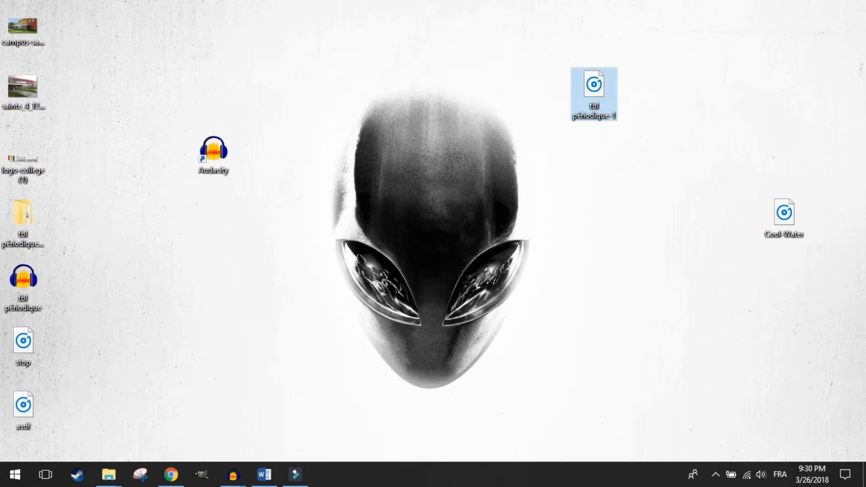
pyautogui.doubleClick(594, 88)
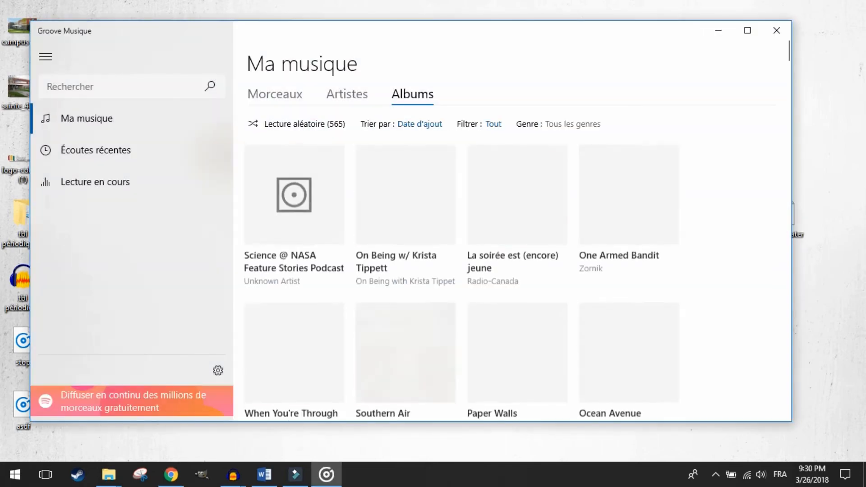